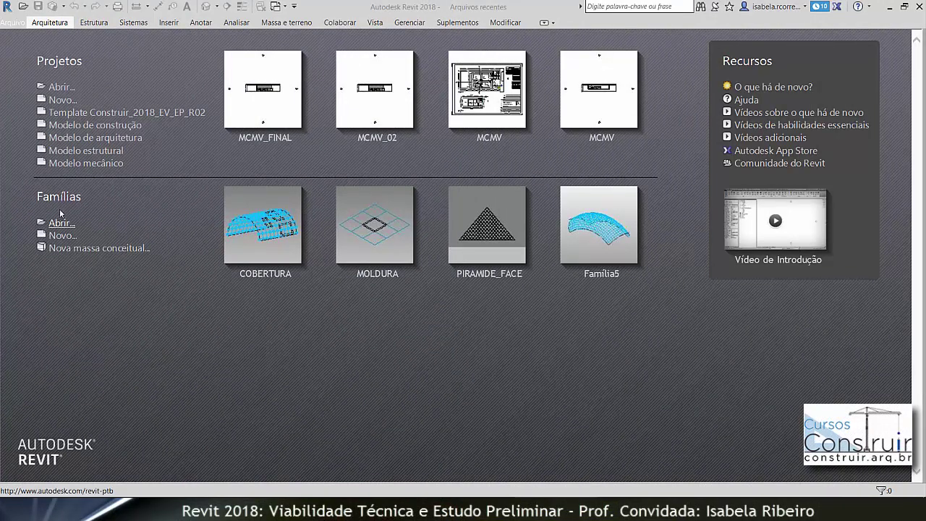
Step: Start a new family from the Modelo genérico métrico adaptativo.rft template
click(65, 237)
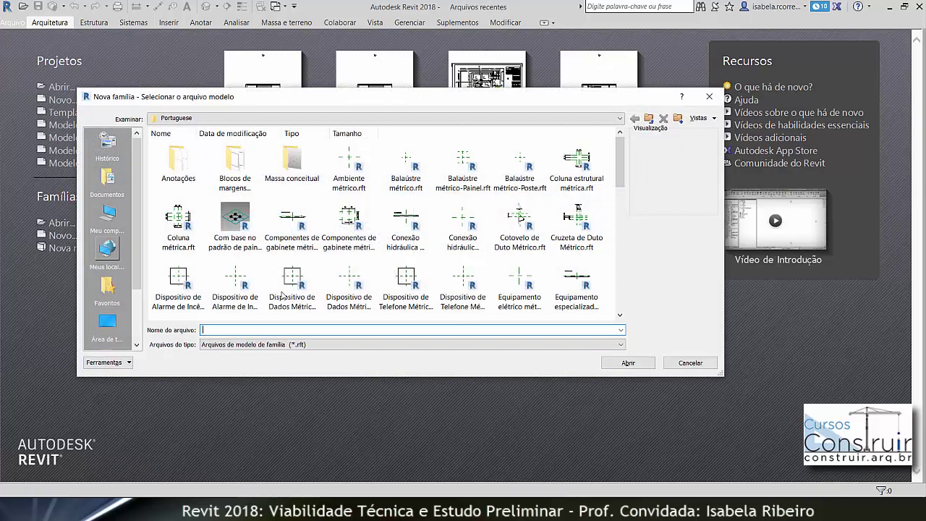
scroll(532, 264, down, 2)
scroll(532, 264, down, 2)
scroll(532, 264, down, 2)
scroll(532, 265, down, 2)
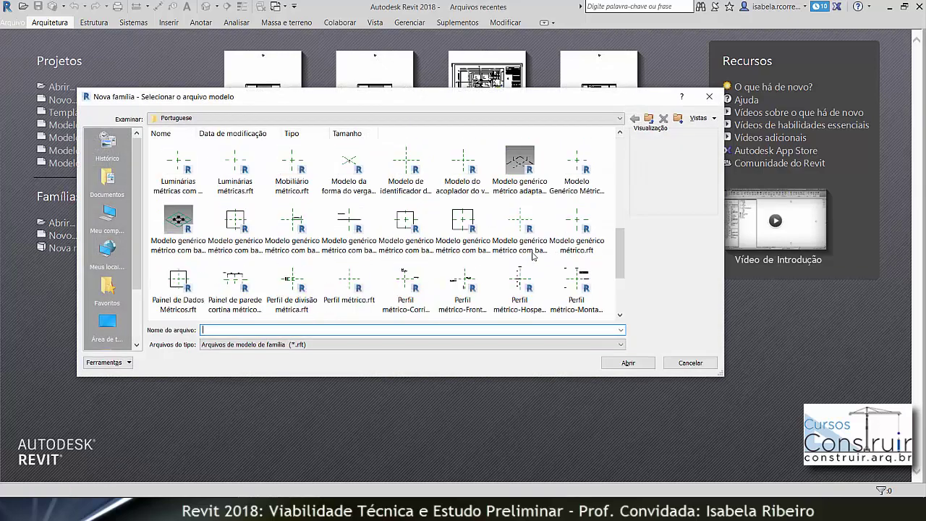
click(539, 190)
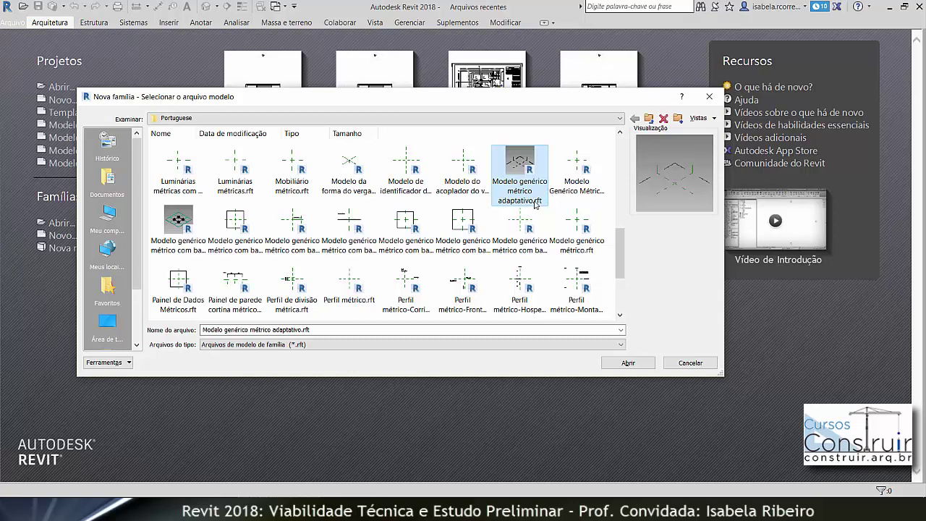
mouse_move(519, 174)
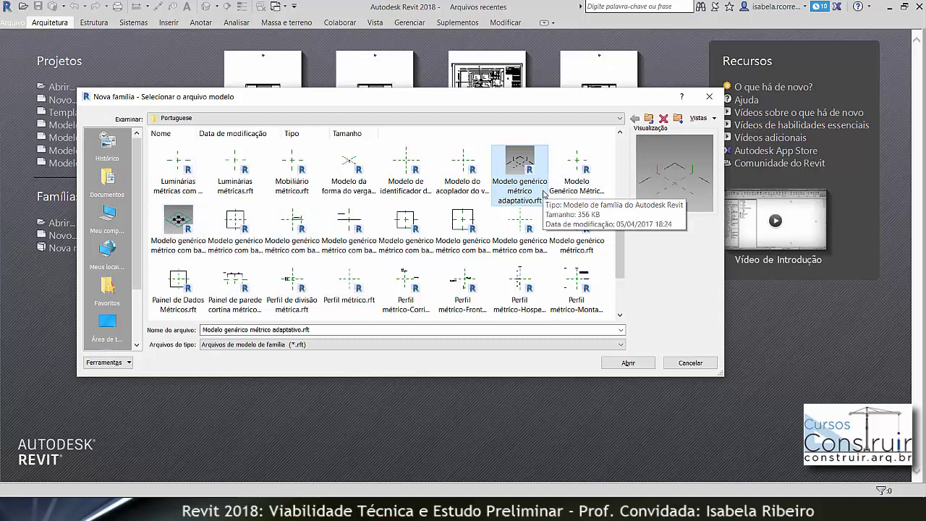
click(636, 363)
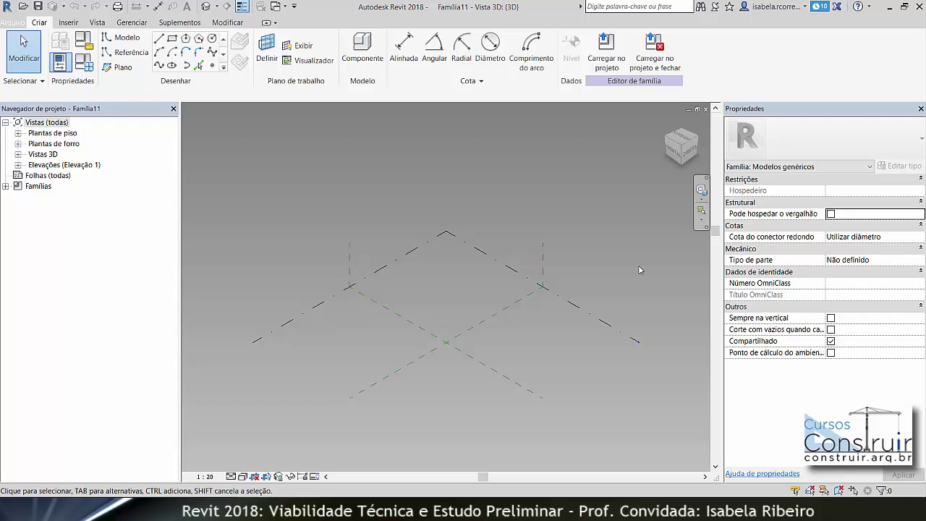
Step: Using UN, set linear length units to Metros rounded to 2 decimal places
key(u)
key(n)
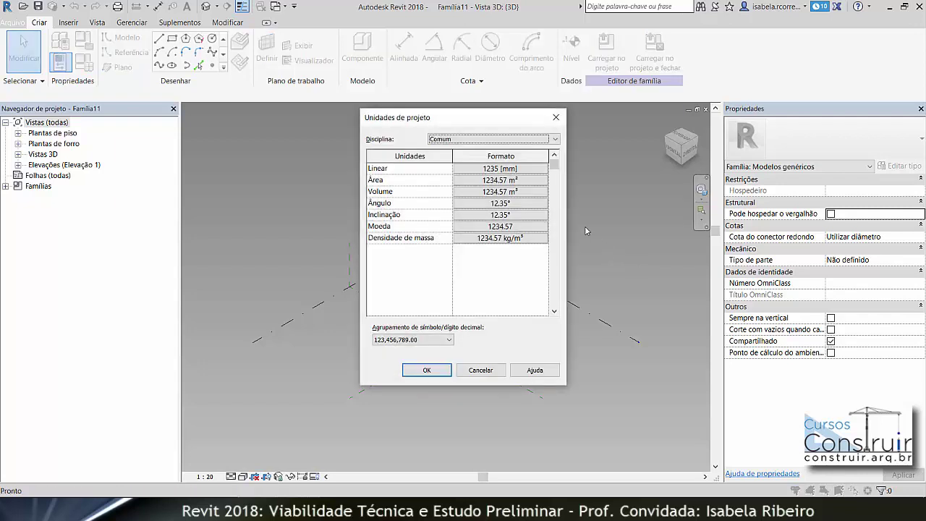
click(545, 168)
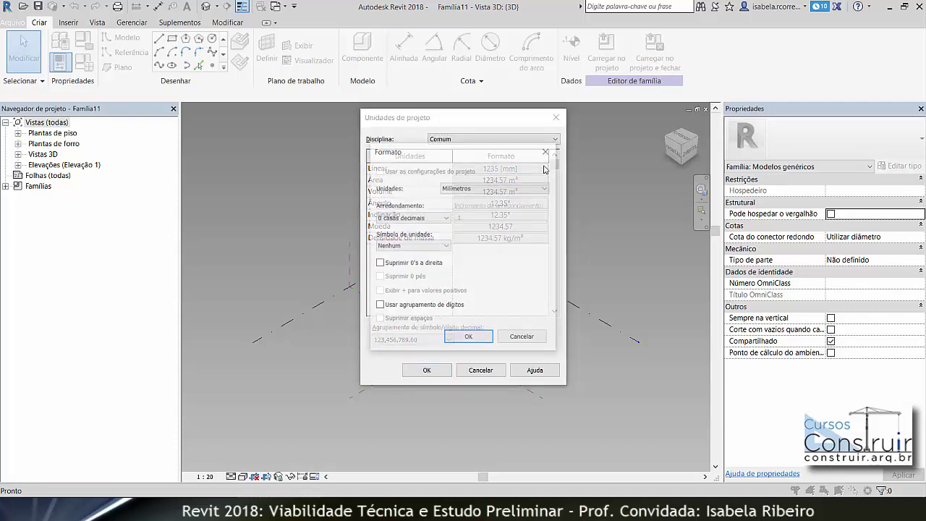
click(465, 188)
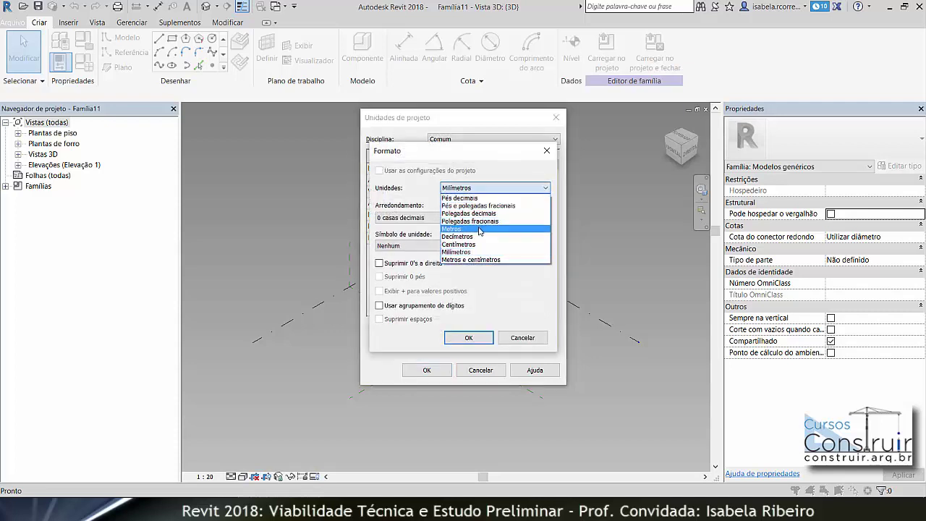
click(476, 223)
click(446, 218)
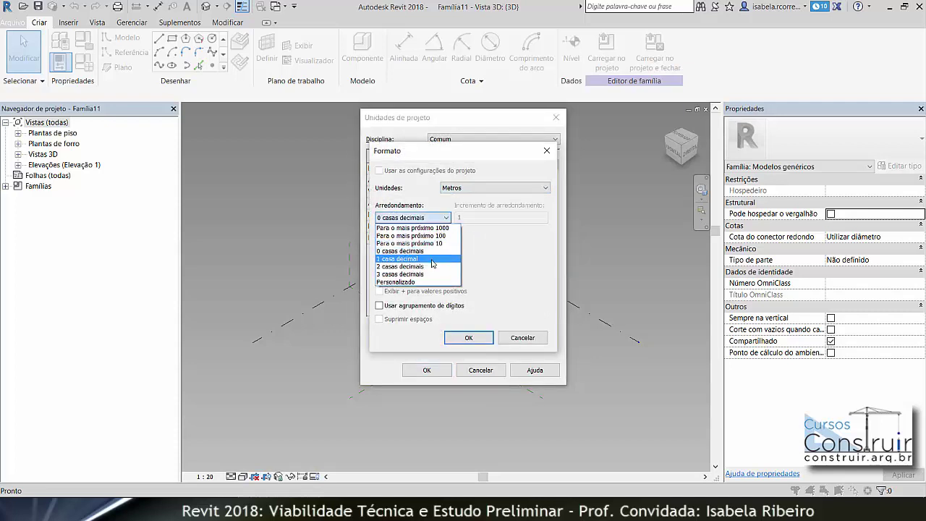
click(431, 267)
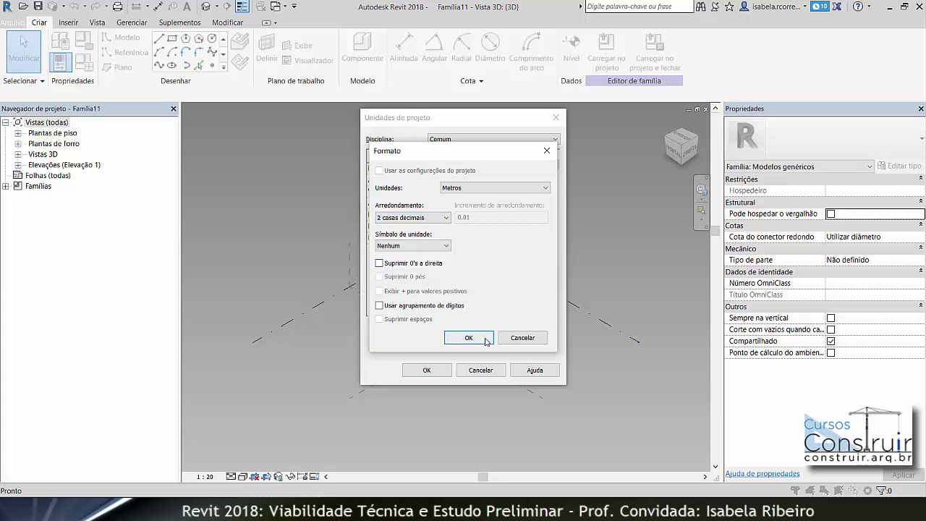
click(469, 338)
click(427, 370)
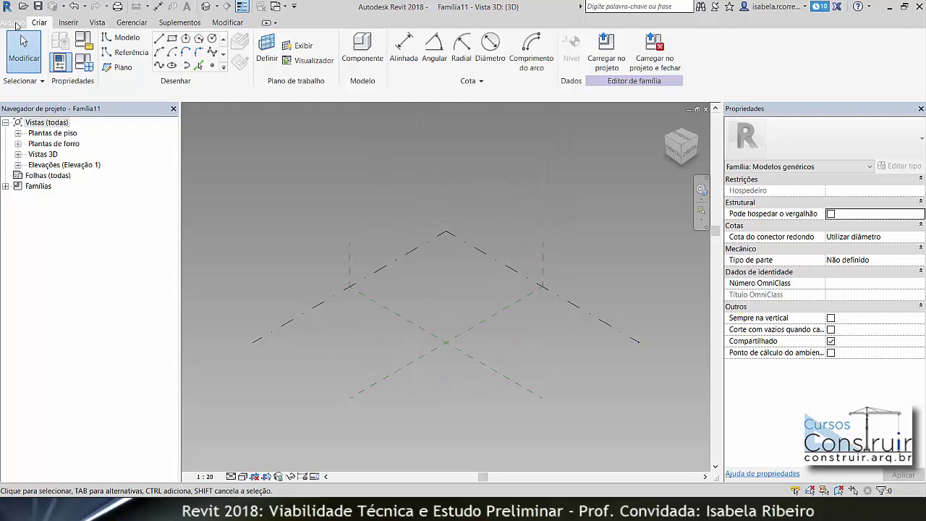
Step: Save the family as FACE_PIRAMIDE.rfa with Salvar como
click(15, 26)
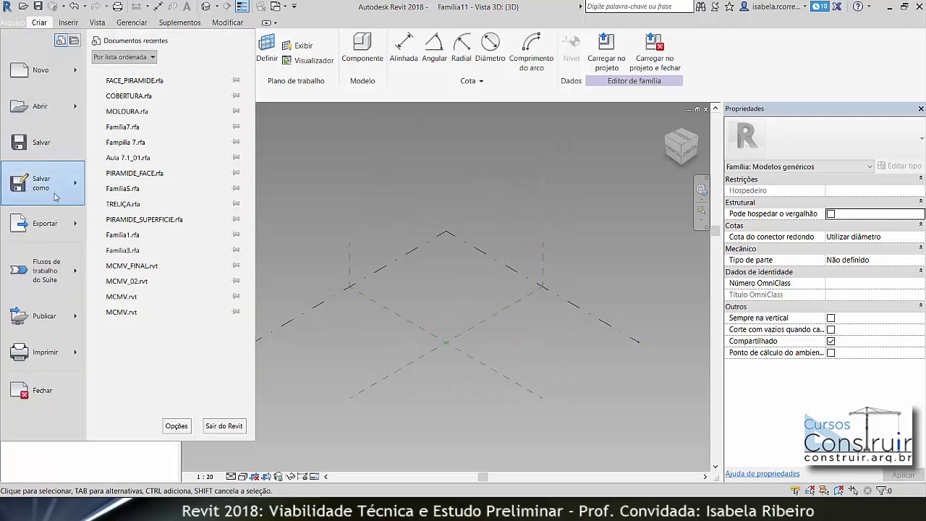
mouse_move(43, 183)
click(109, 138)
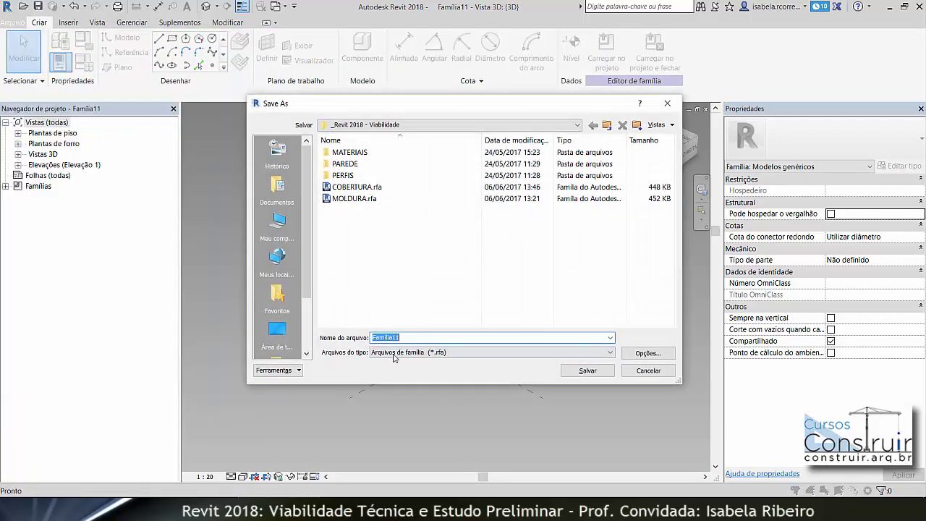
text(FAC)
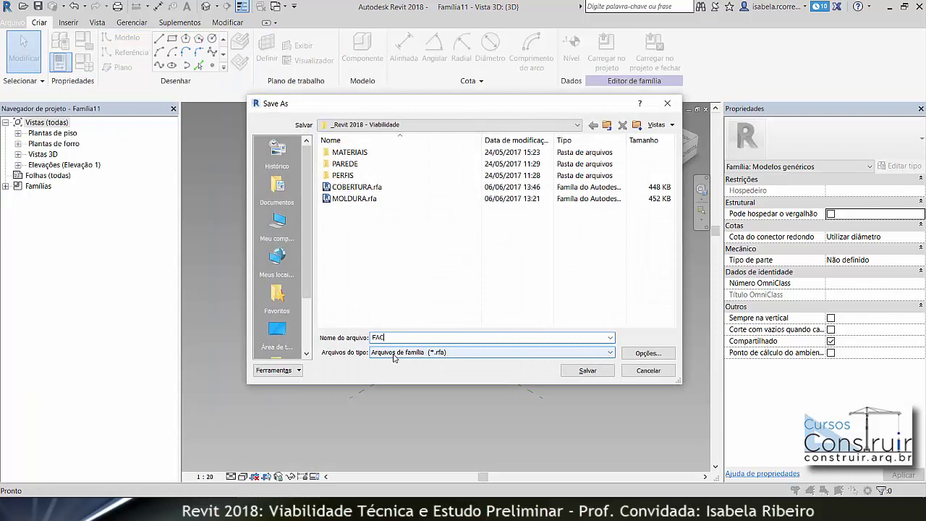
text(E_PIR)
text(AMIDE)
key(Return)
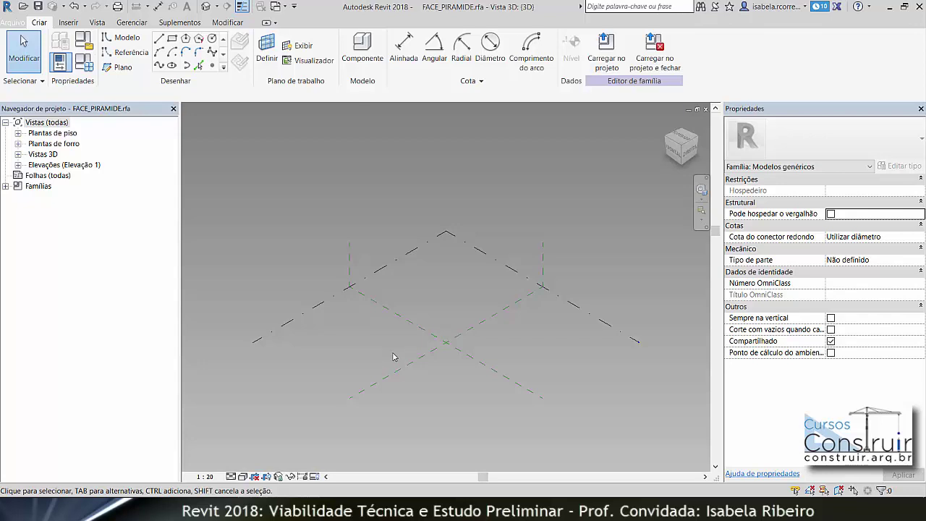
Step: Set the reference level as the work plane and view the family from the top
click(267, 59)
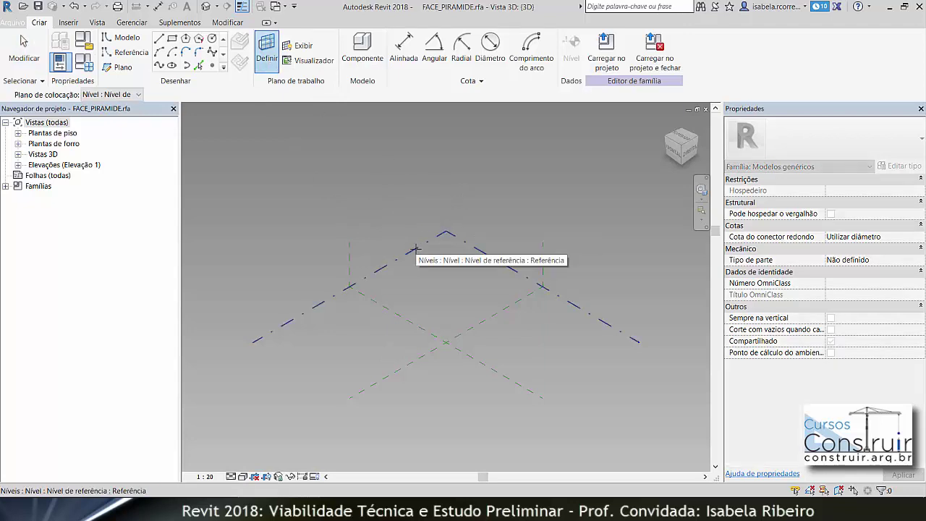
click(414, 249)
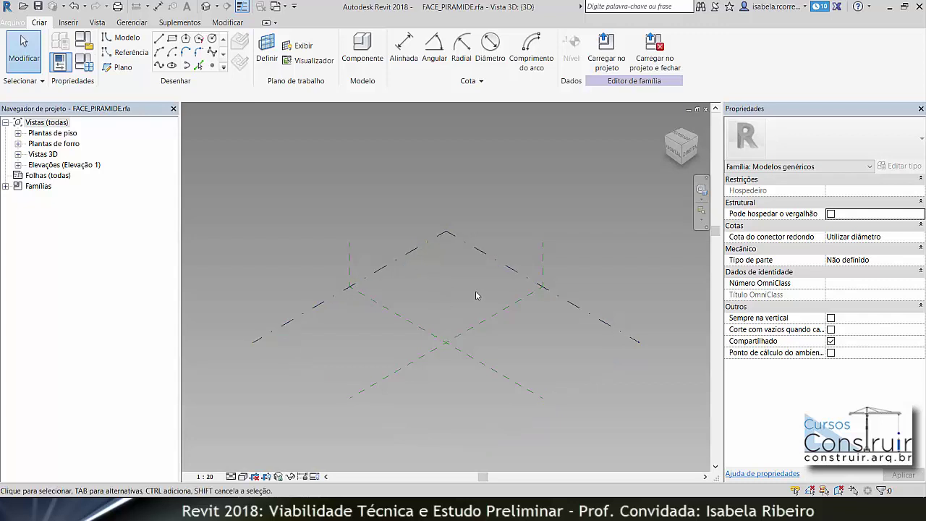
click(682, 139)
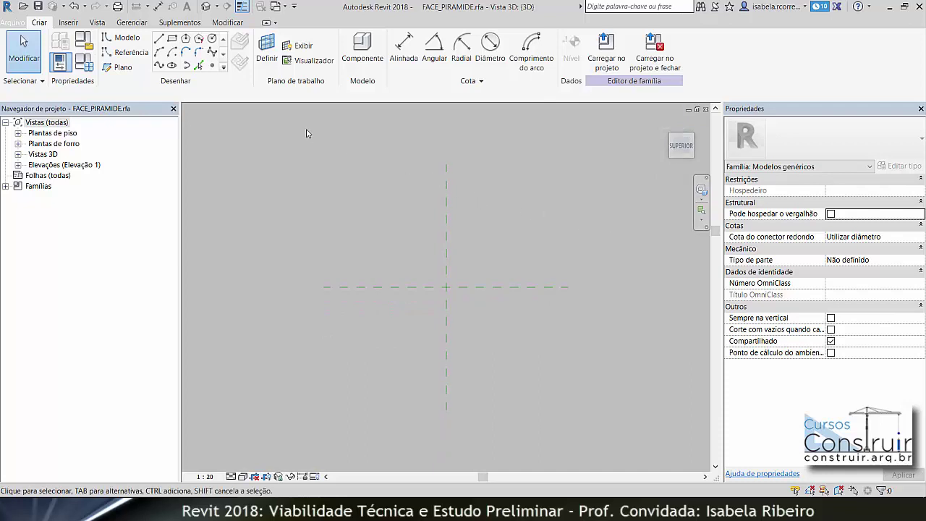
Step: Place three reference points along the vertical plane, one at the centre intersection
click(213, 67)
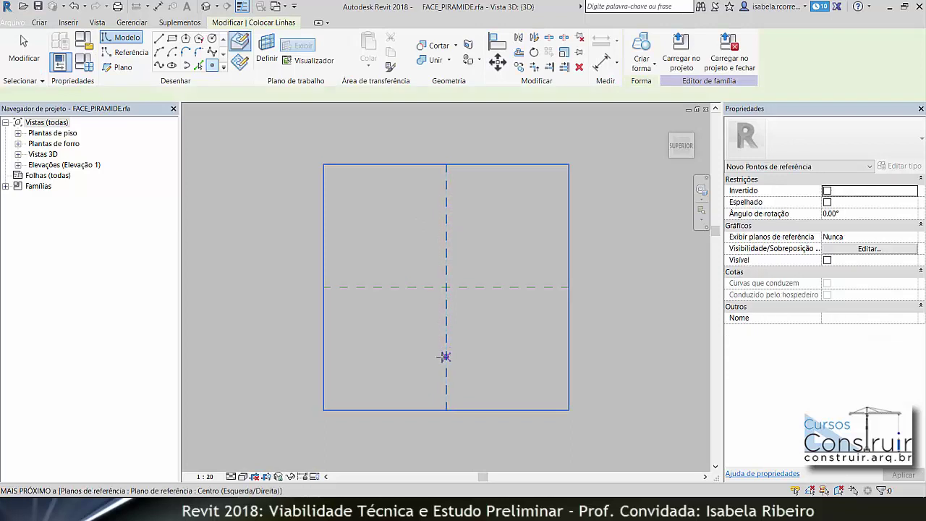
click(457, 276)
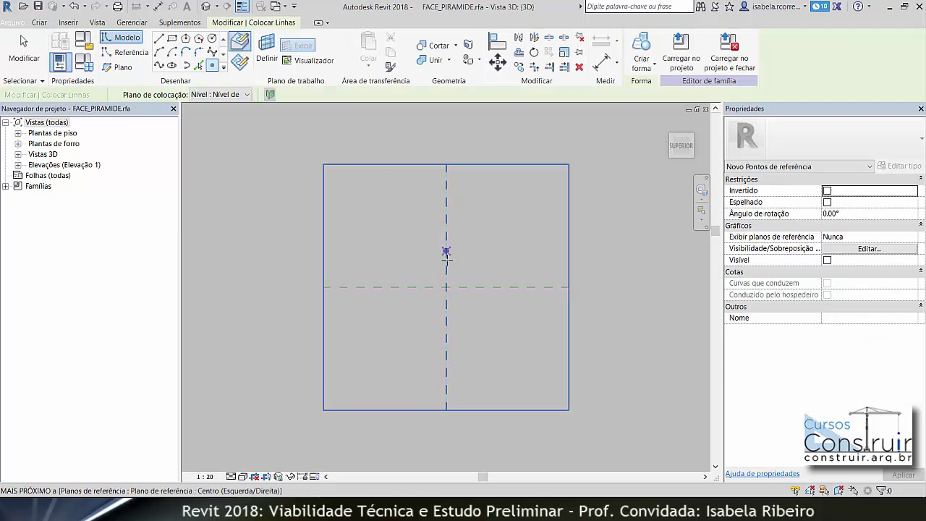
click(446, 233)
click(445, 287)
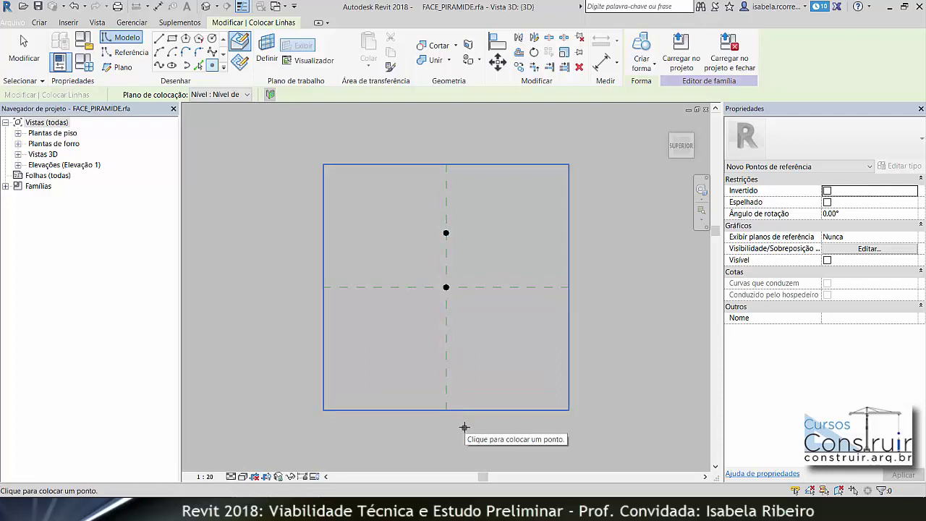
click(446, 337)
key(Escape)
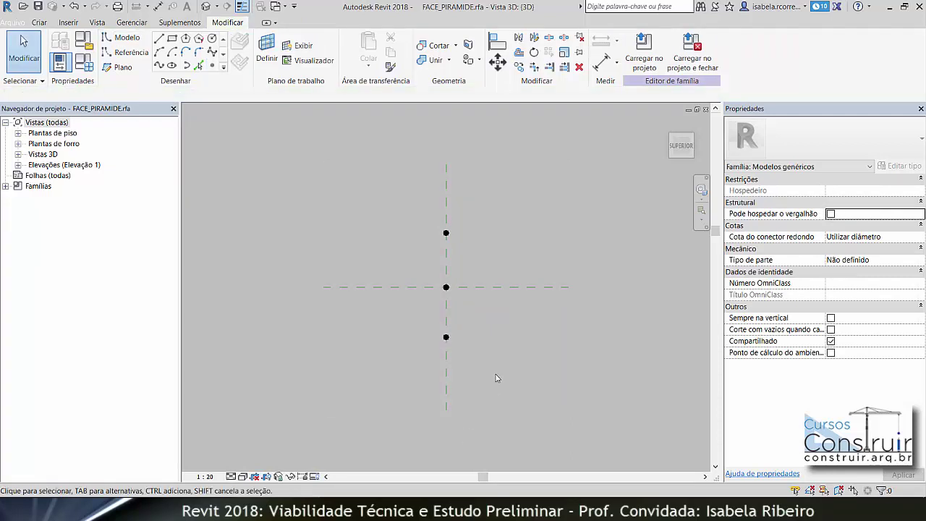
Step: Move the lower reference point 17.5 from the centre and 17.5 to the right
click(446, 337)
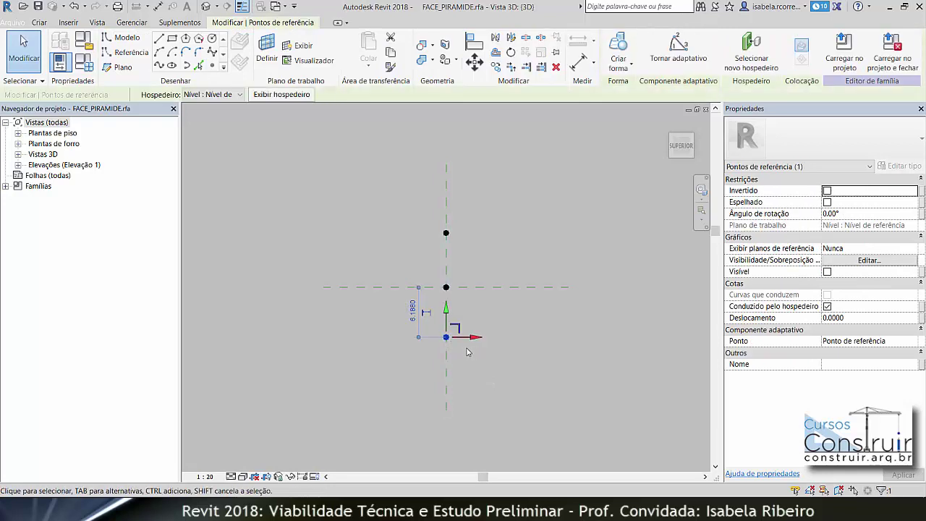
scroll(432, 329, up, 3)
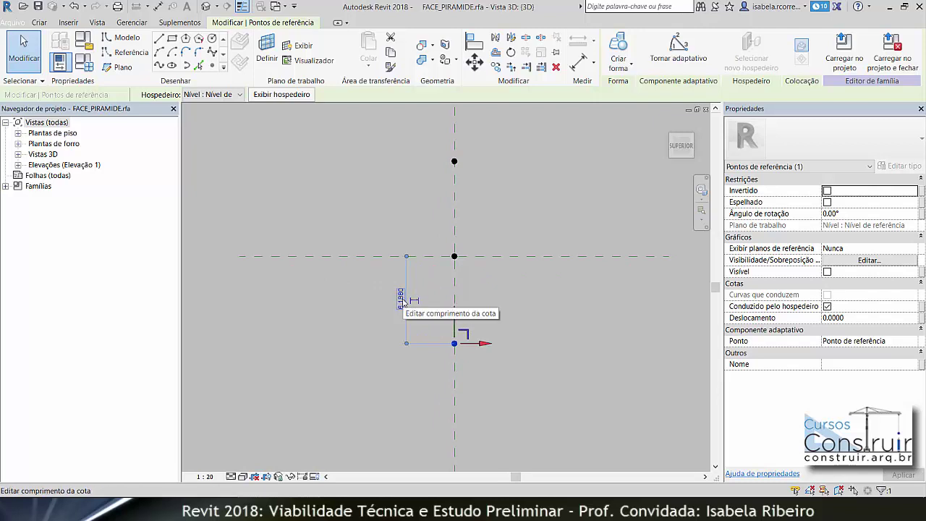
click(402, 298)
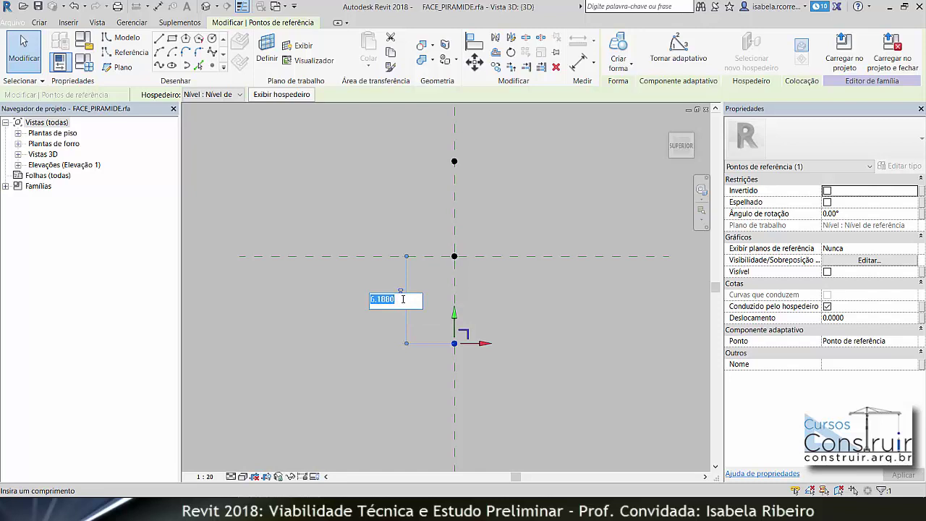
text(17.5)
key(Return)
scroll(568, 329, down, 2)
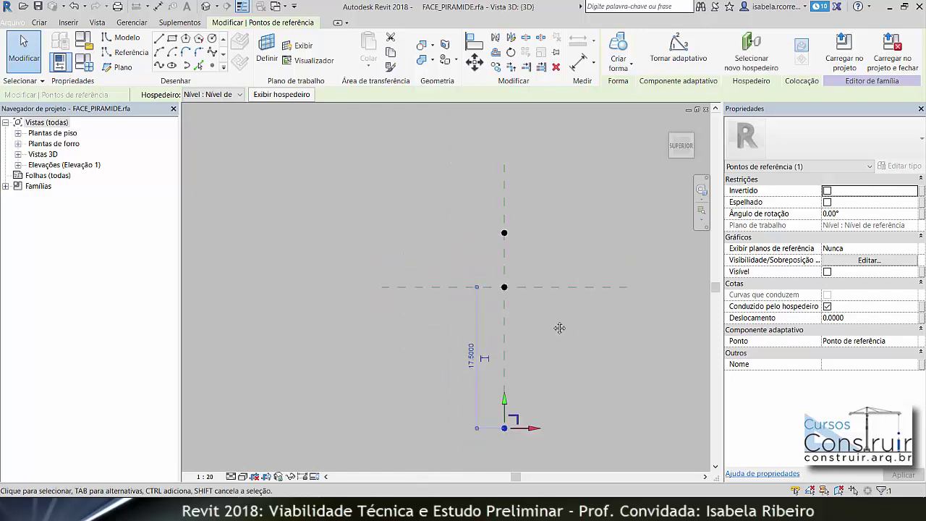
click(463, 400)
scroll(499, 400, up, 1)
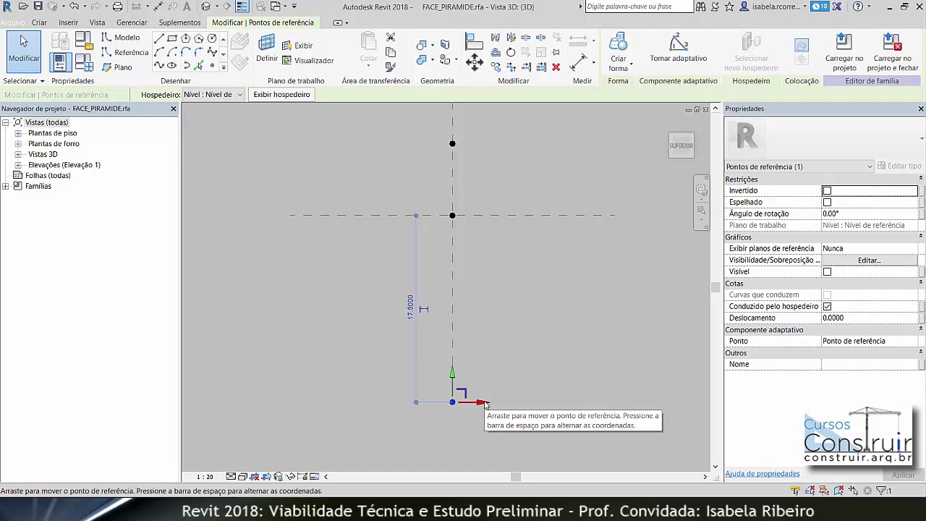
drag(484, 404, 504, 408)
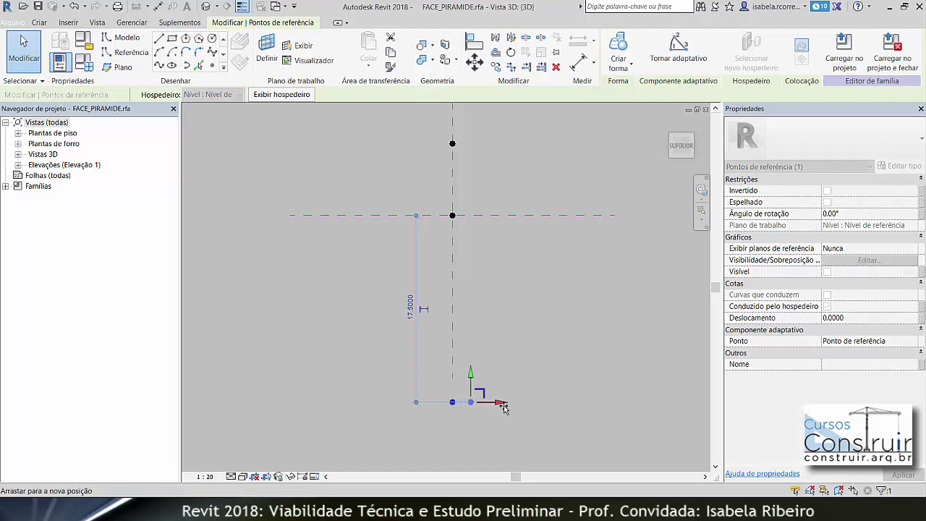
drag(504, 408, 519, 407)
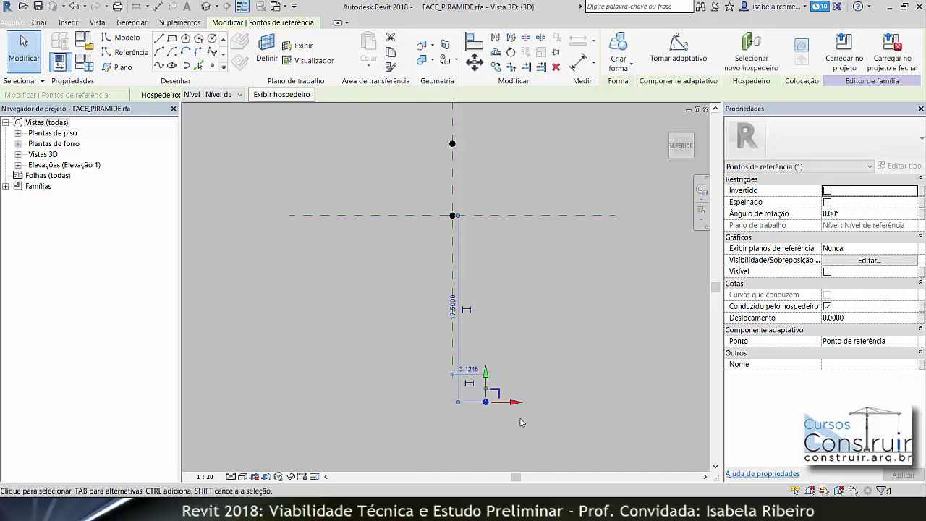
click(476, 370)
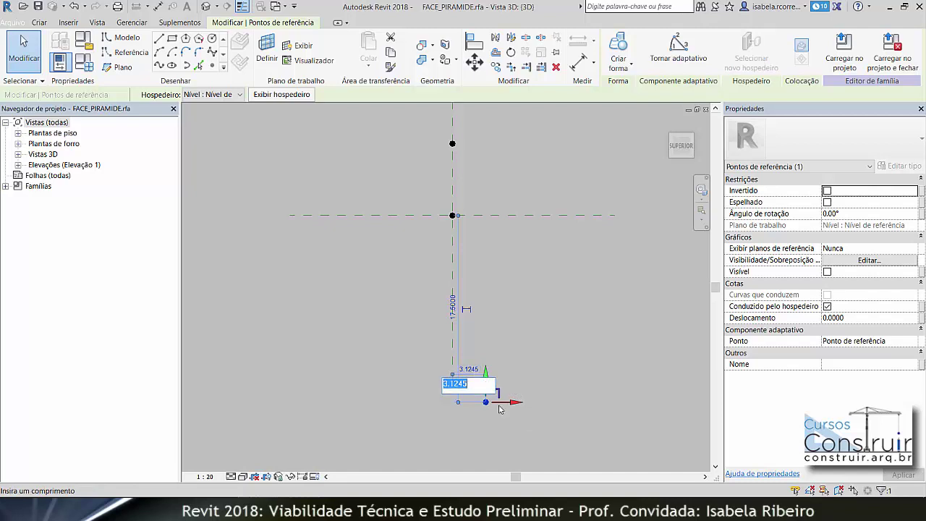
text(17.5)
key(Return)
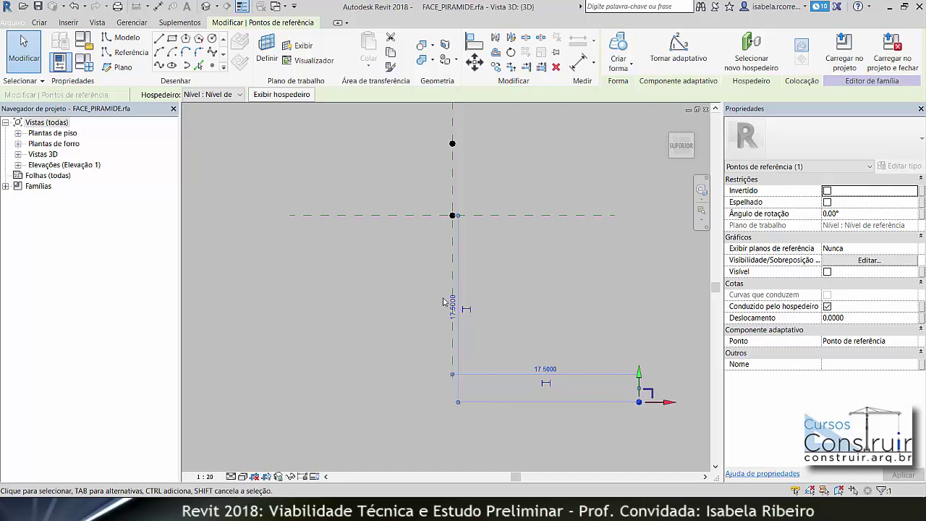
Step: Place the upper reference point 17.5 vertically and 17.5 horizontally from the reference planes
scroll(487, 265, down, 1)
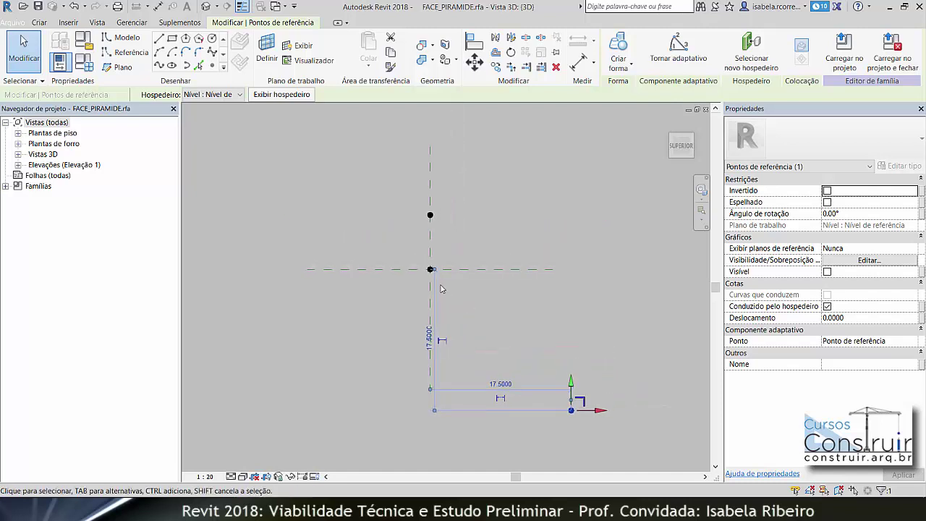
click(431, 215)
click(396, 242)
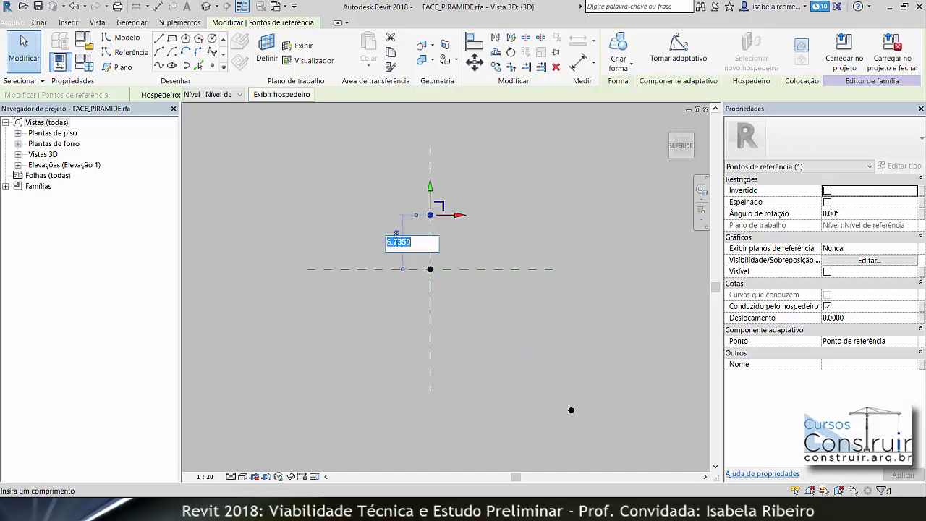
key(BackSpace)
text(17.5000)
key(Return)
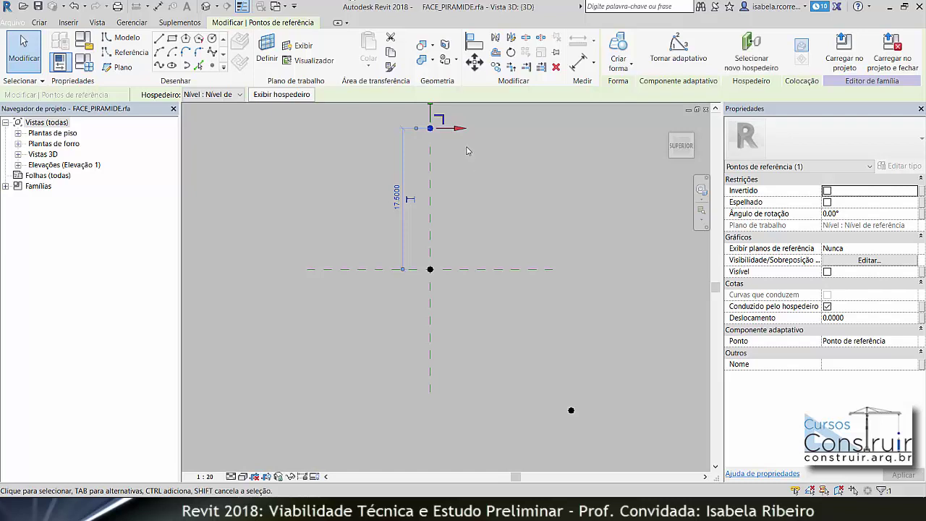
scroll(473, 154, up, 1)
middle_drag(473, 155, 459, 201)
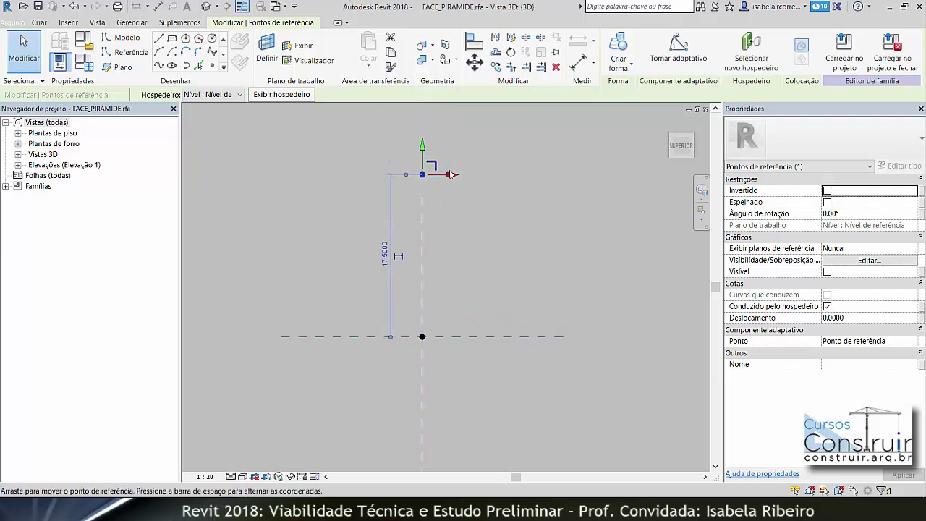
mouse_move(450, 174)
mouse_down()
mouse_move(468, 187)
mouse_move(434, 156)
mouse_up()
click(433, 143)
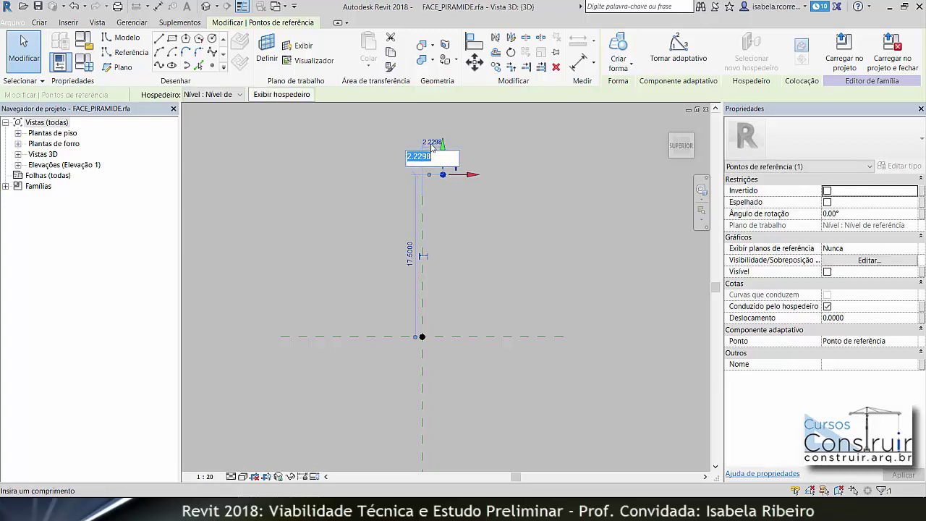
text(17.5)
key(Return)
scroll(634, 281, down, 1)
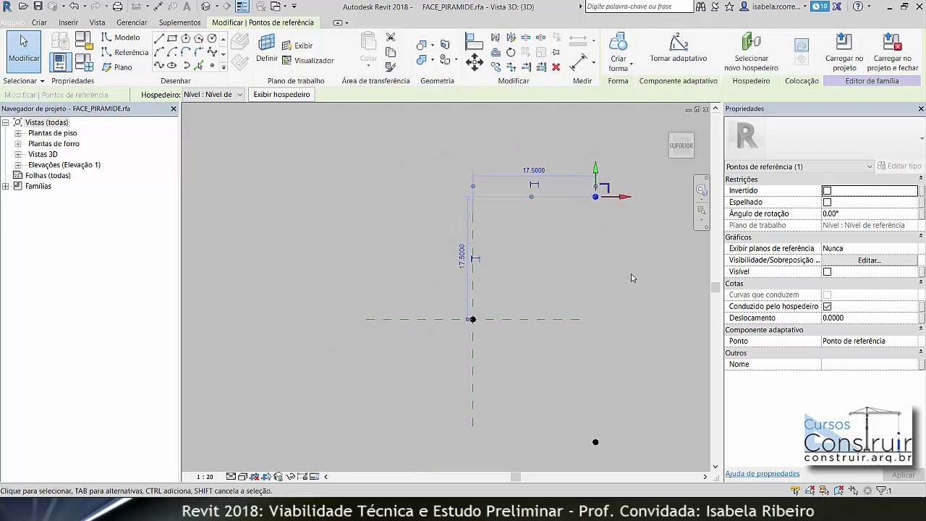
scroll(638, 290, down, 1)
middle_drag(639, 290, 583, 269)
click(579, 262)
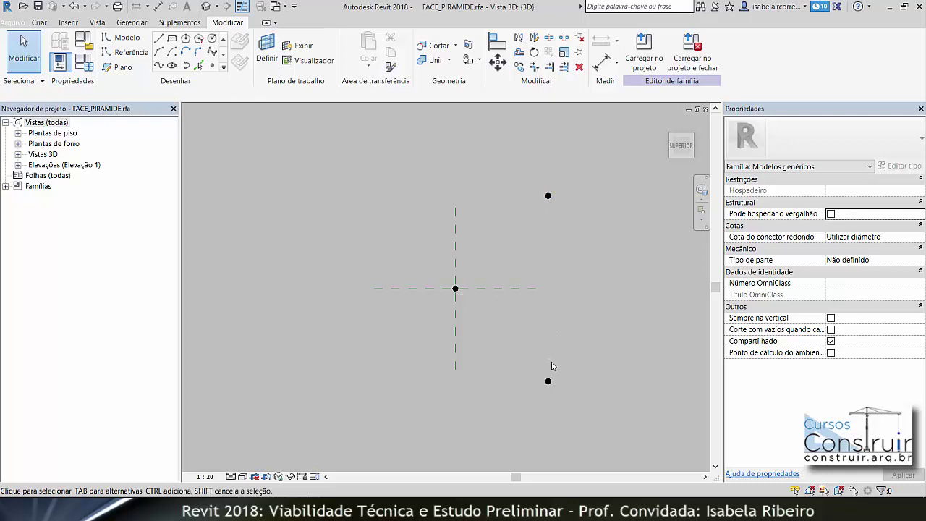
Step: Set the centre reference point's Deslocamento to 20.6 to raise it as the apex
click(455, 289)
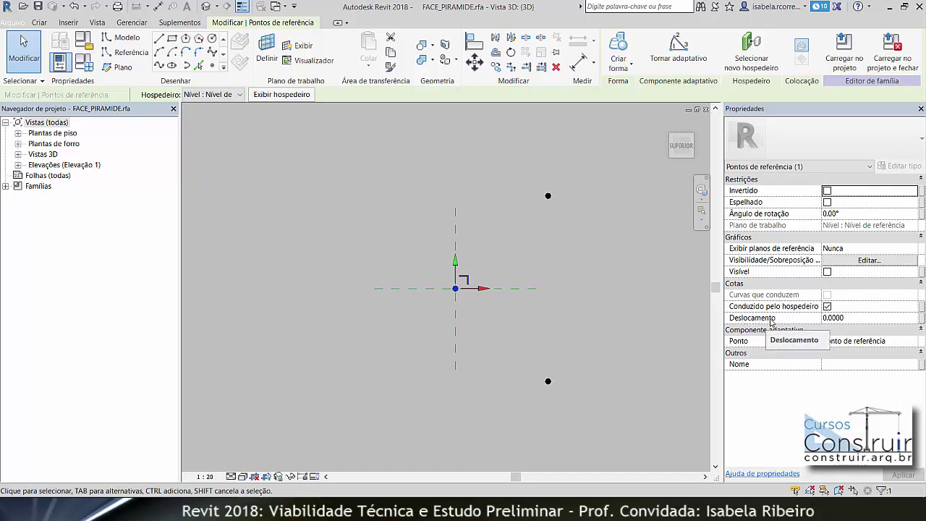
click(860, 319)
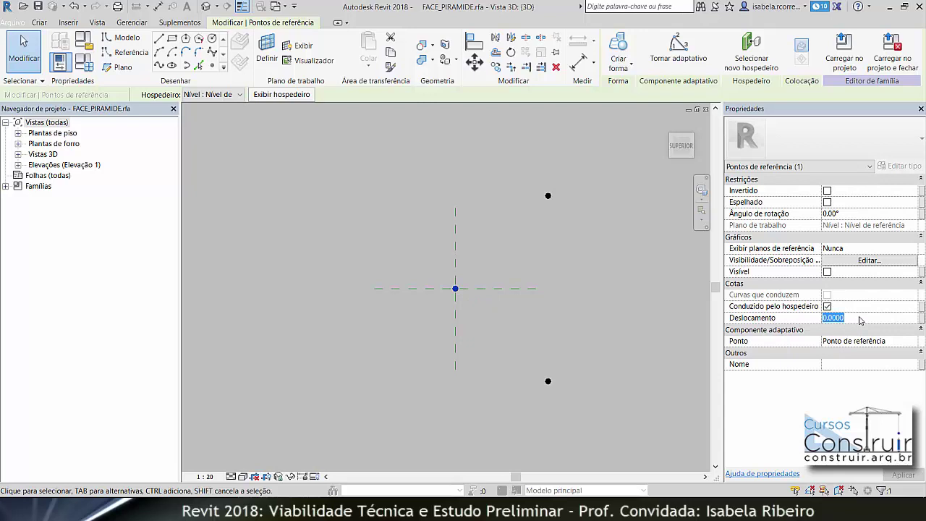
text(20.6)
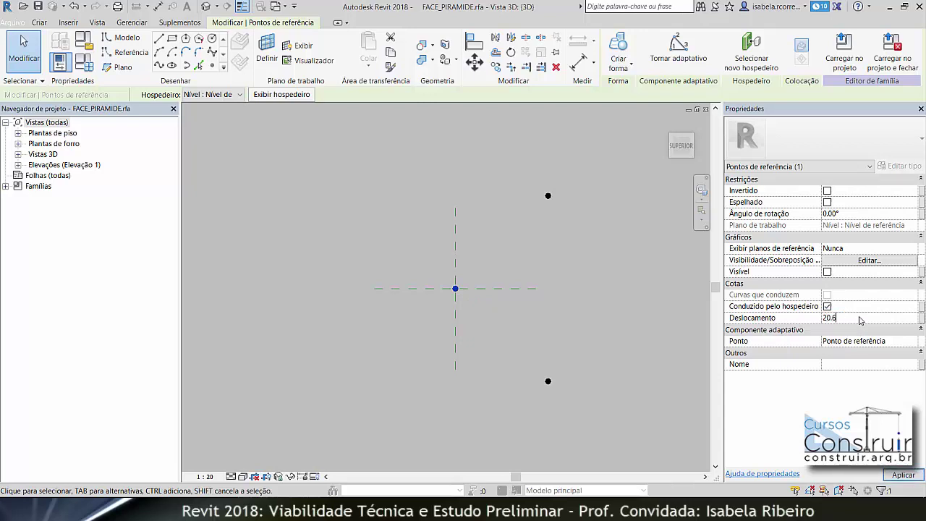
key(Return)
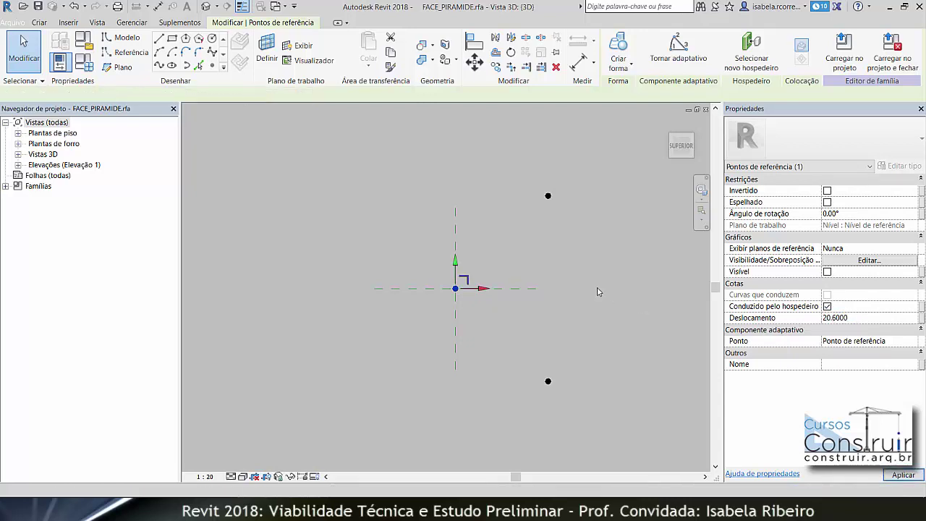
click(611, 295)
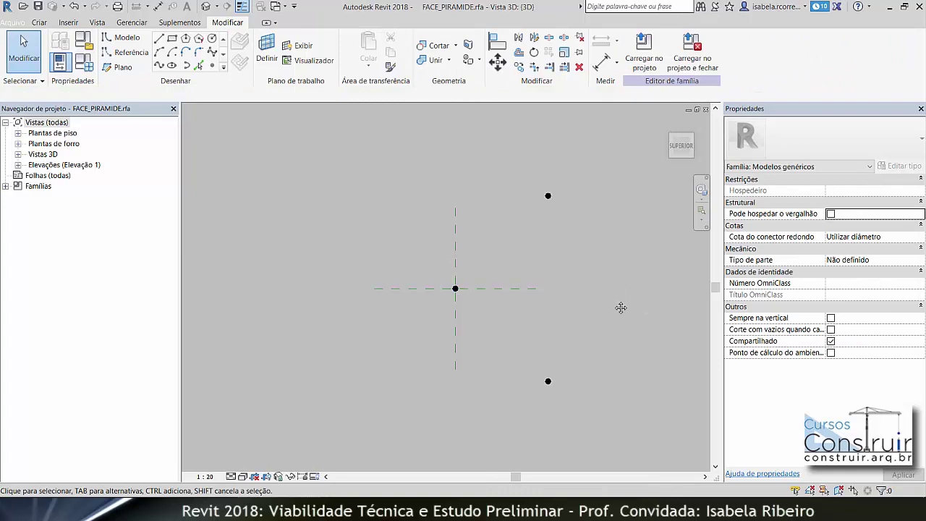
mouse_move(617, 306)
shift+middle_down()
mouse_move(569, 238)
mouse_move(430, 164)
mouse_move(423, 180)
mouse_move(527, 181)
mouse_move(533, 171)
shift+middle_up()
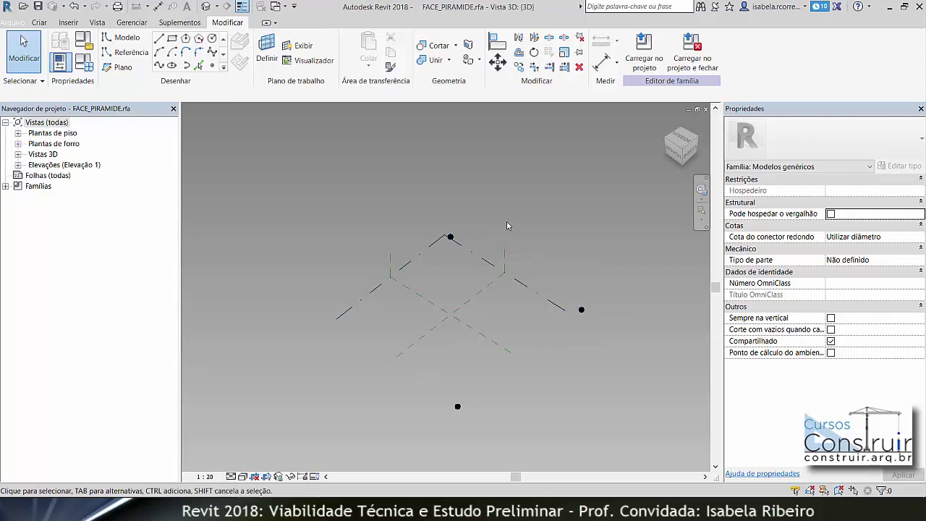
Step: Draw 3D-snapped reference lines from the bottom point to the apex, right point and back
mouse_move(506, 220)
shift+middle_down()
mouse_move(476, 163)
mouse_move(475, 194)
mouse_move(469, 188)
shift+middle_up()
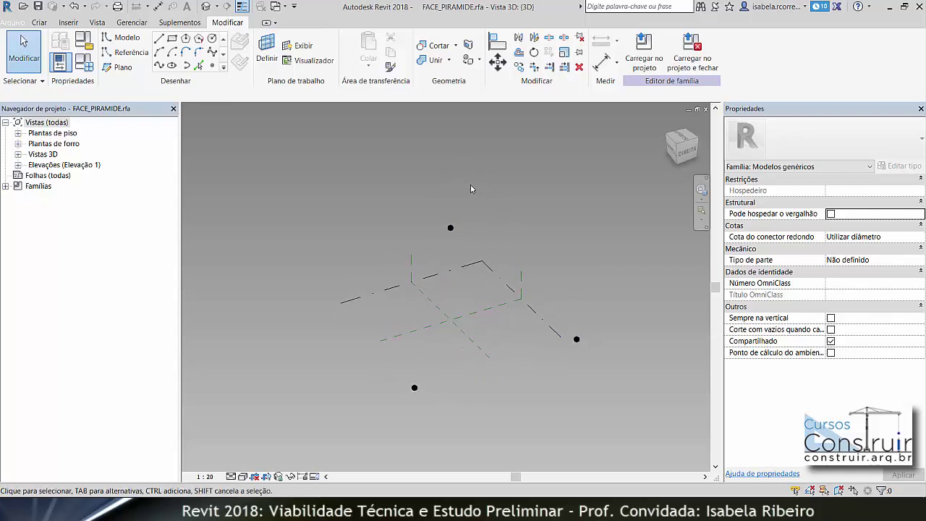
click(143, 51)
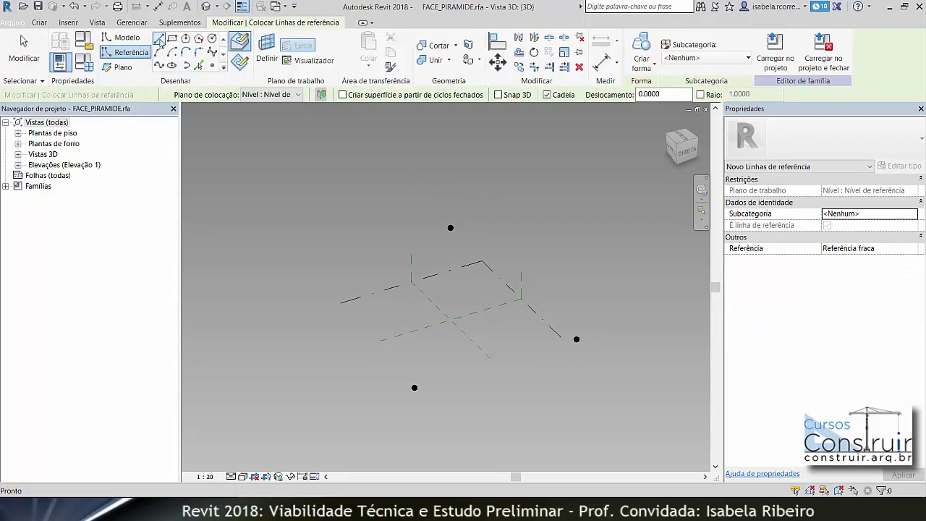
click(160, 41)
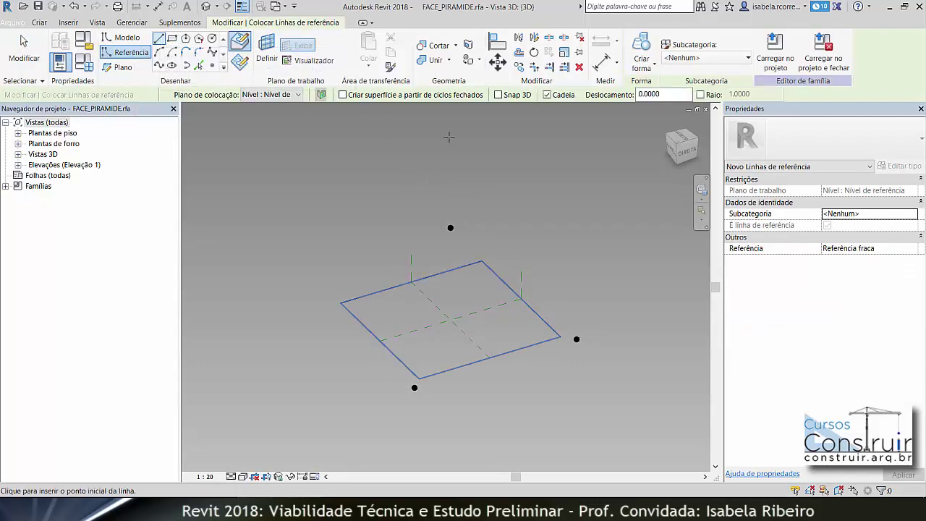
click(498, 95)
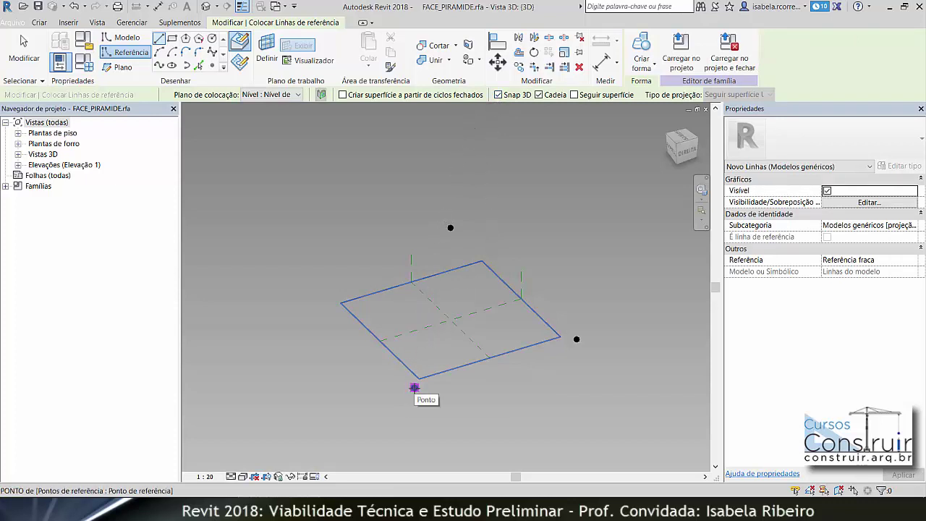
click(414, 388)
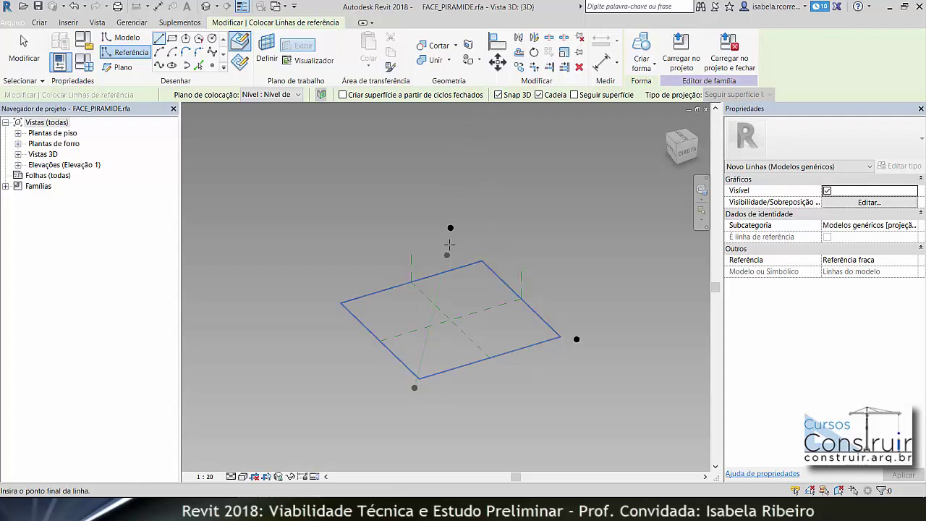
click(450, 228)
click(576, 339)
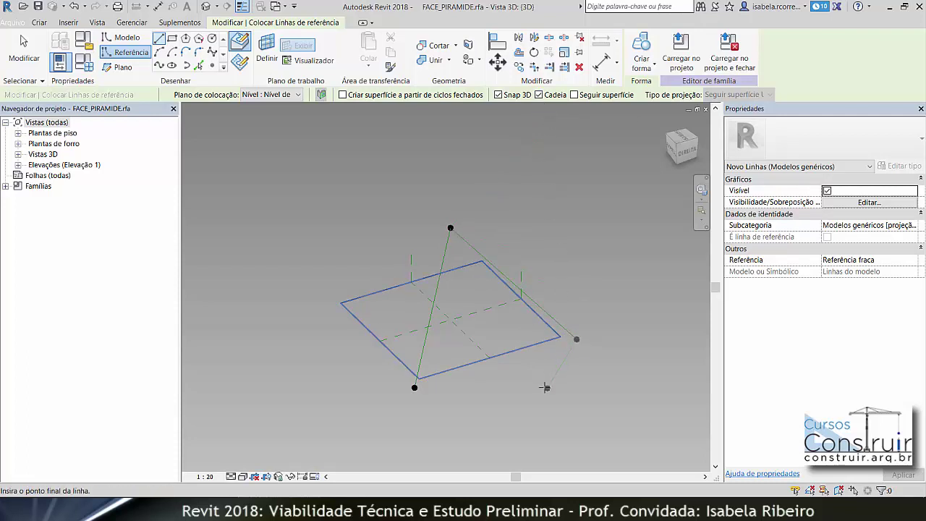
click(415, 387)
key(Escape)
key(Escape)
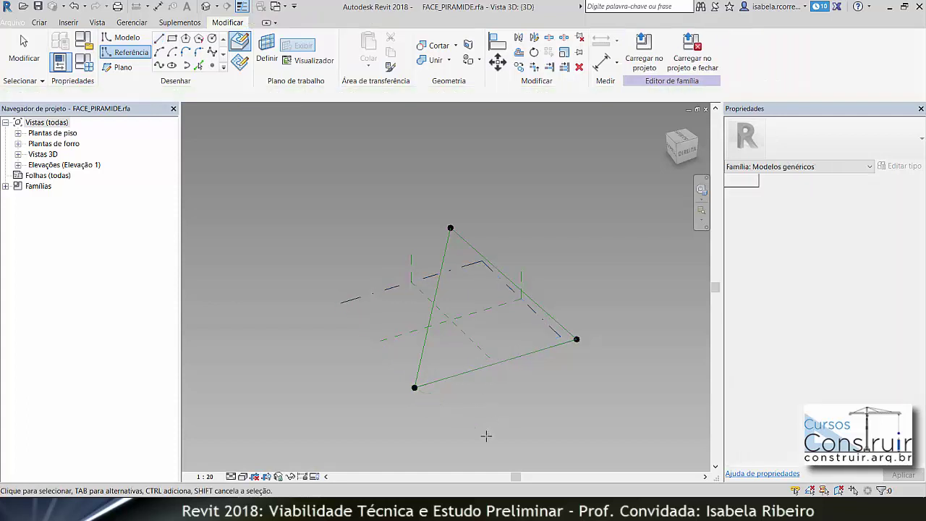
Step: Tab-select the triangle's line chain and create a flat solid triangular face from it
mouse_move(517, 416)
shift+middle_down()
mouse_move(507, 371)
mouse_move(533, 427)
shift+middle_up()
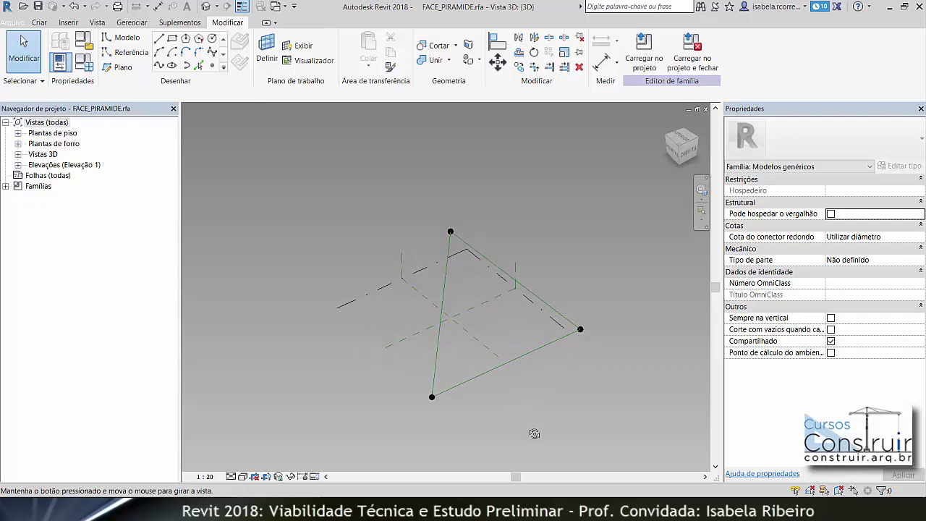
key(Tab)
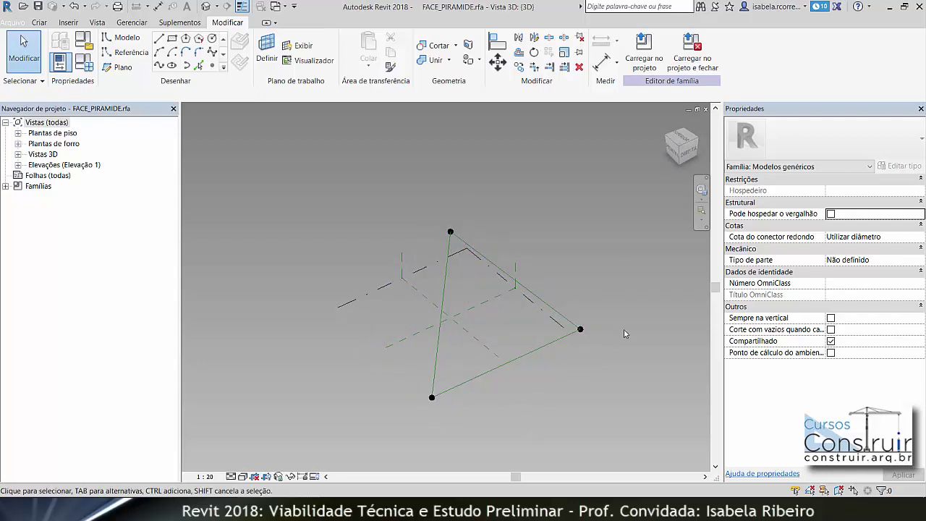
shift+middle_drag(627, 365, 619, 347)
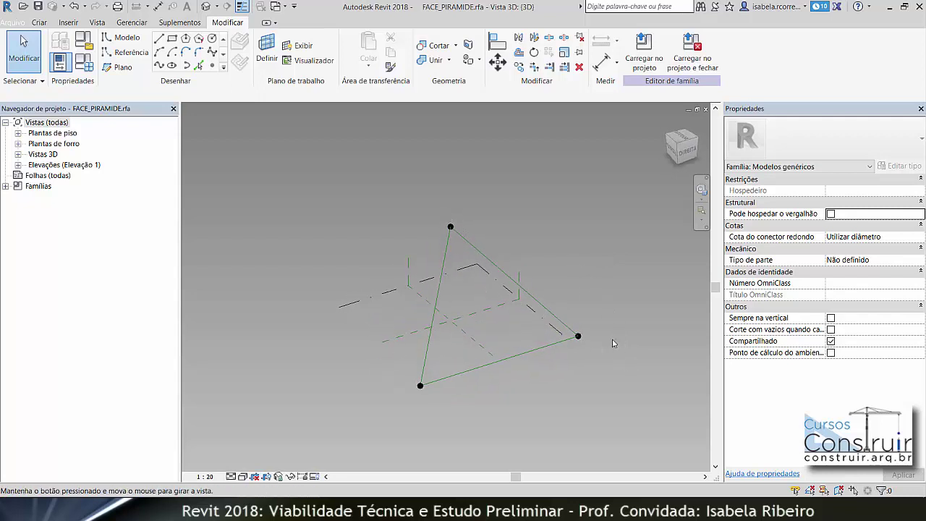
mouse_move(579, 335)
shift+middle_down()
mouse_move(498, 273)
mouse_move(547, 362)
mouse_move(648, 341)
mouse_move(629, 331)
shift+middle_up()
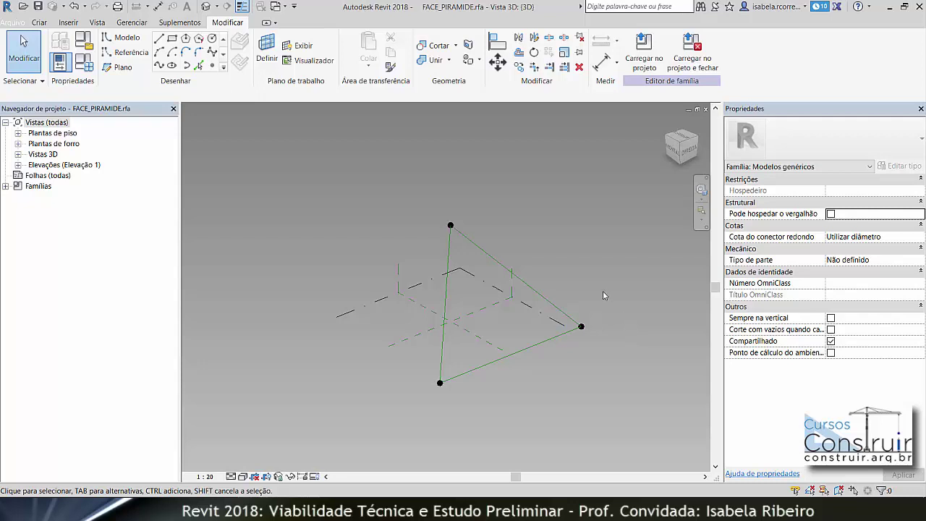
key(Tab)
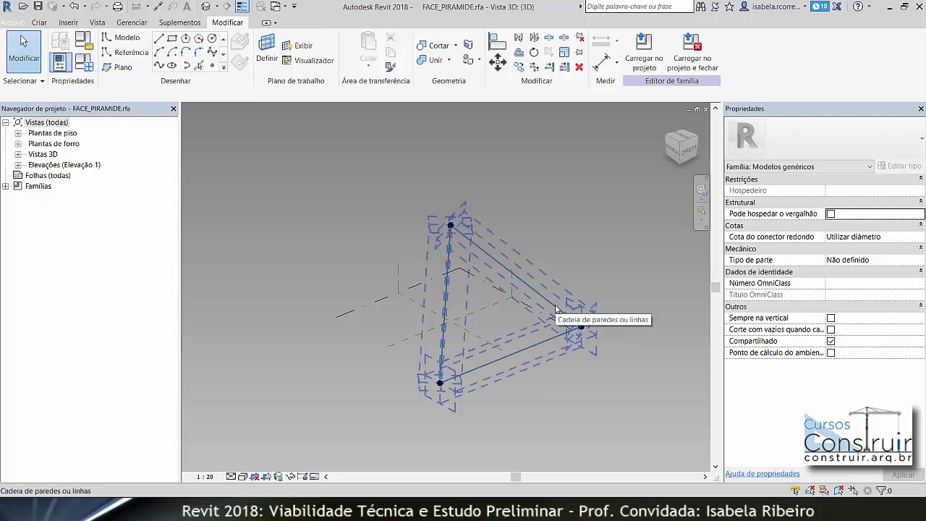
click(555, 309)
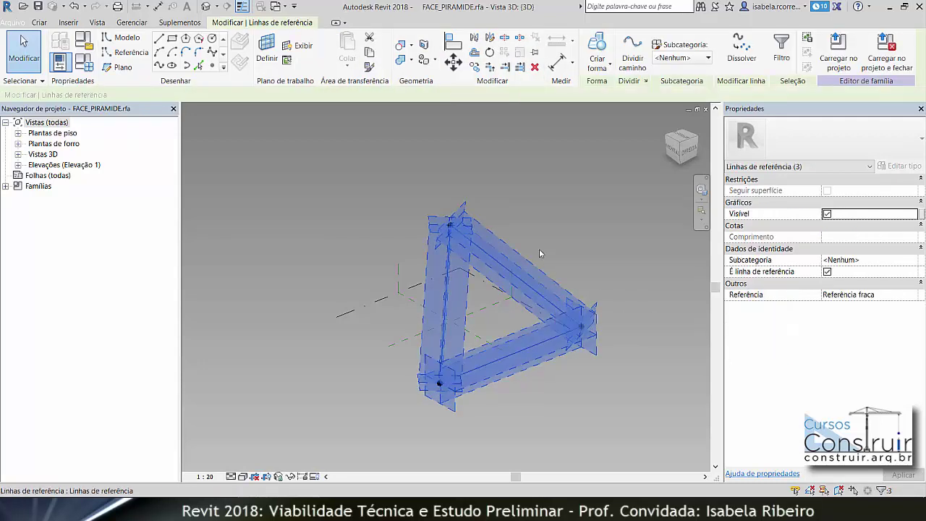
click(601, 68)
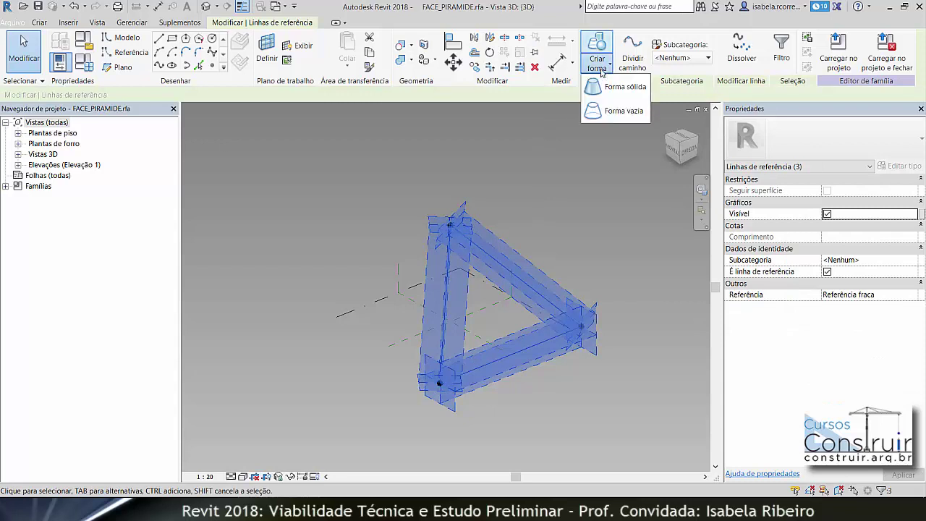
click(606, 86)
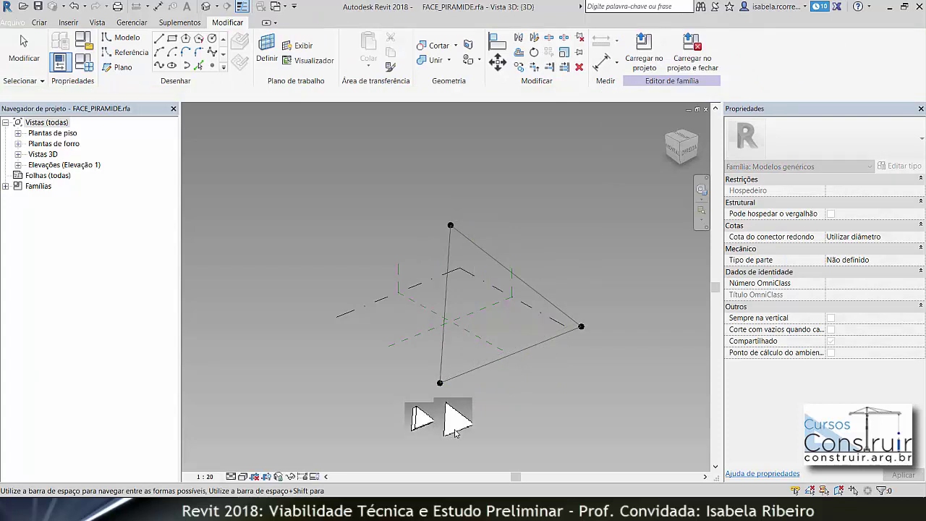
click(455, 426)
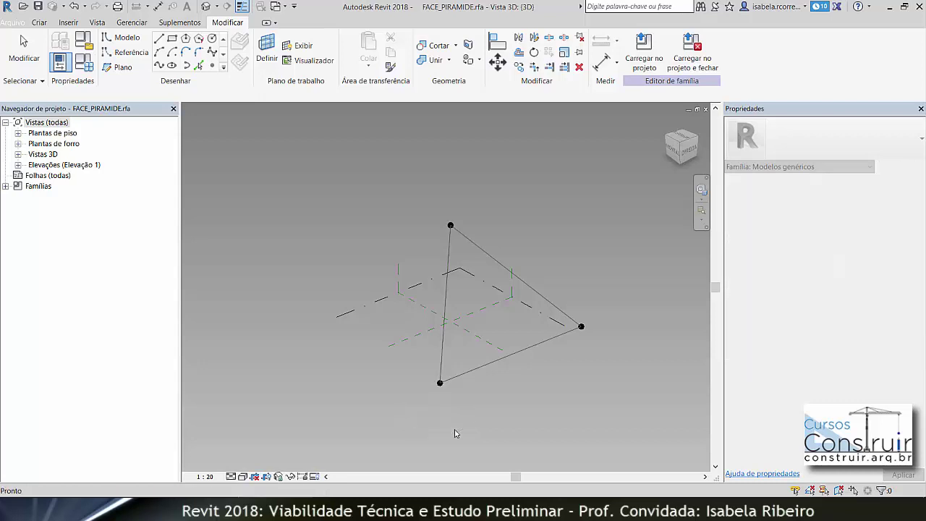
mouse_move(575, 415)
shift+middle_down()
mouse_move(256, 311)
mouse_move(369, 376)
mouse_move(533, 407)
mouse_move(638, 406)
mouse_move(496, 429)
mouse_move(393, 384)
mouse_move(536, 418)
mouse_move(599, 404)
shift+middle_up()
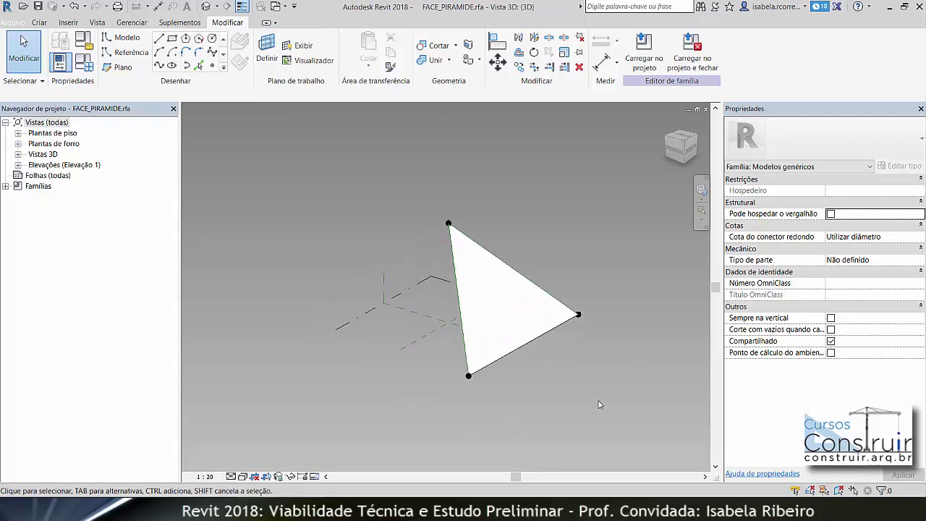
Step: Select the solid triangular face form and orbit around it
click(537, 287)
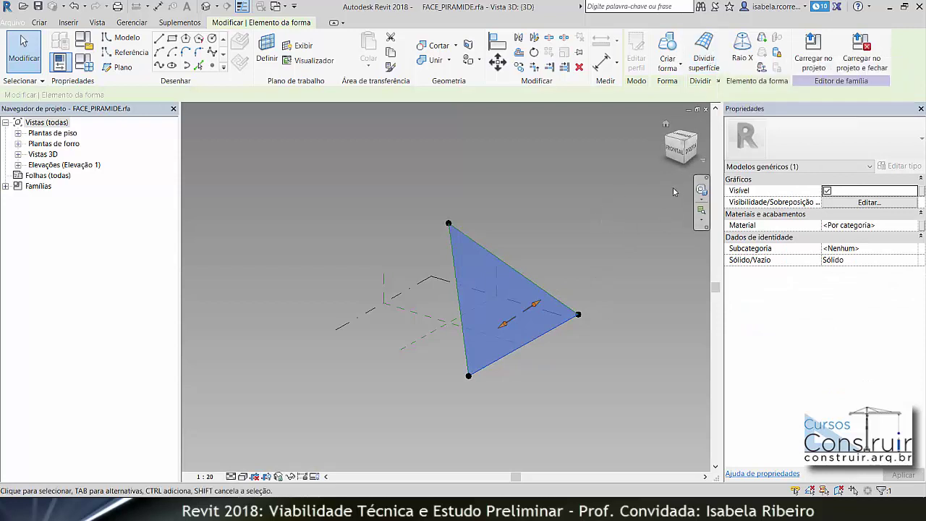
shift+middle_drag(639, 254, 556, 331)
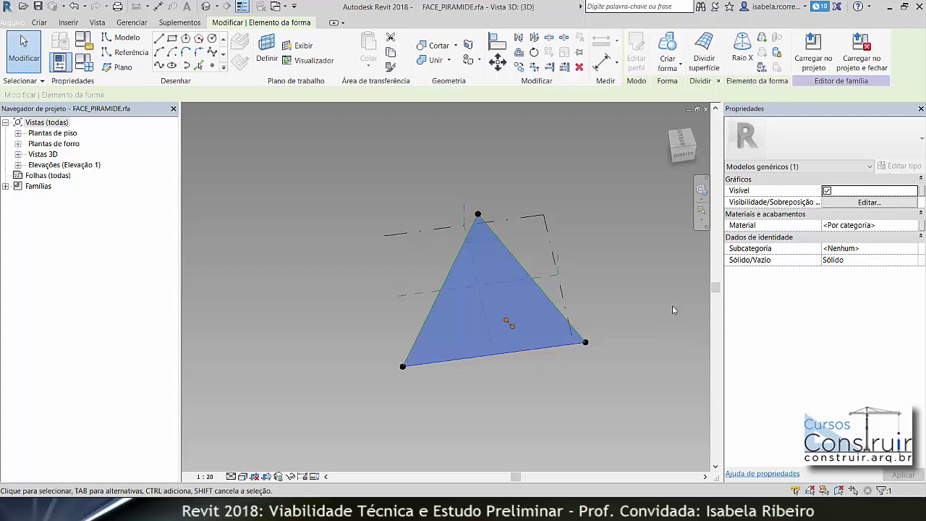
click(706, 65)
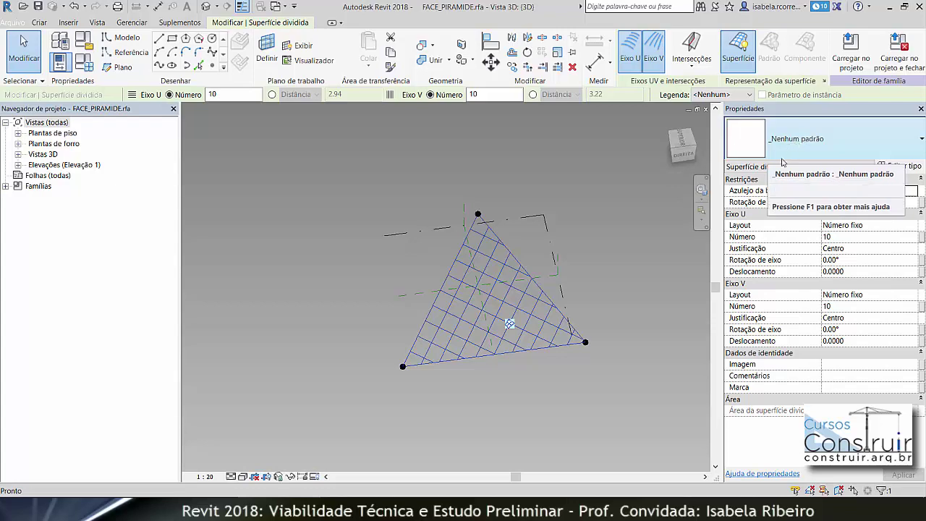
scroll(483, 292, up, 2)
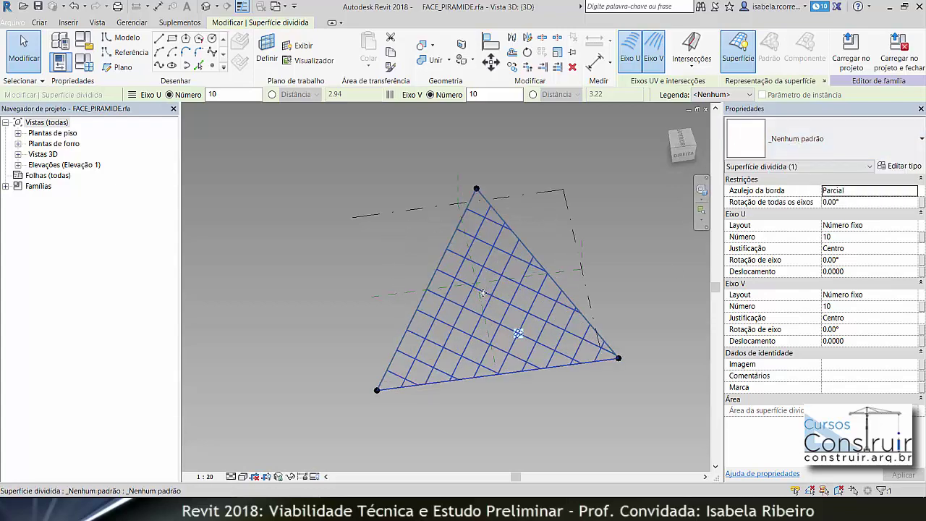
scroll(483, 292, up, 1)
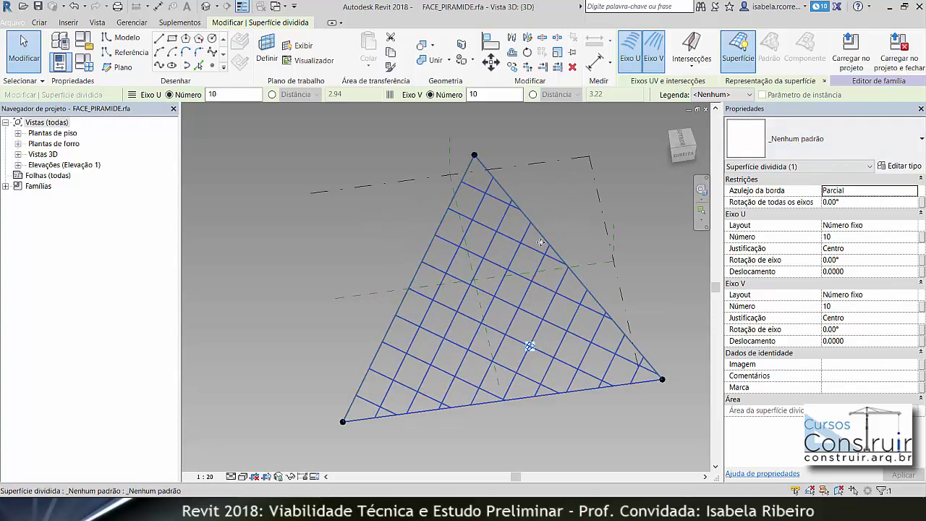
middle_drag(536, 294, 502, 278)
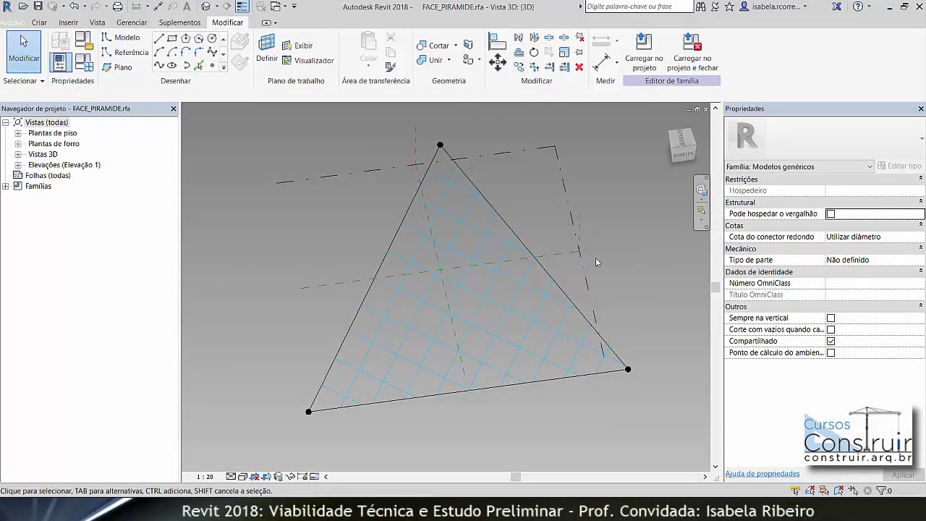
click(485, 235)
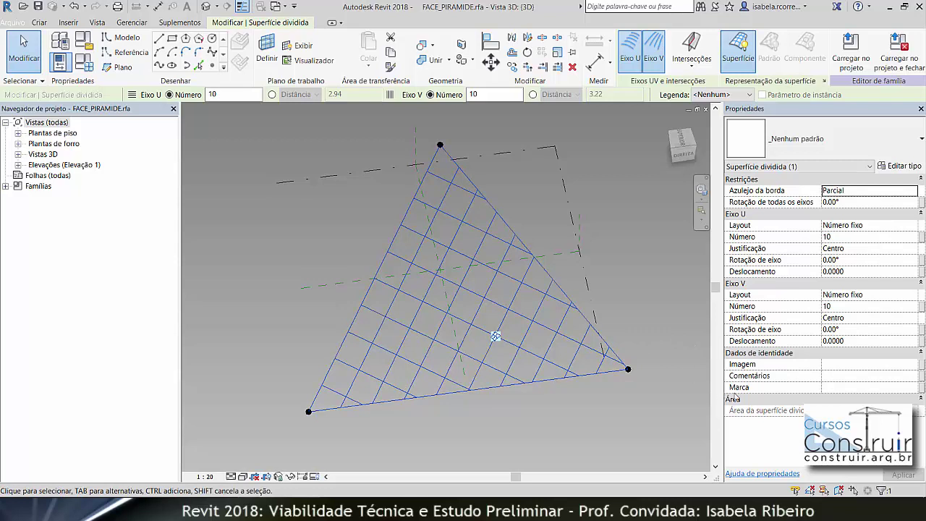
Step: Give the divided surface 17 U and 17 V divisions rotated 35°, viewed from DIREITA
click(850, 241)
text(1)
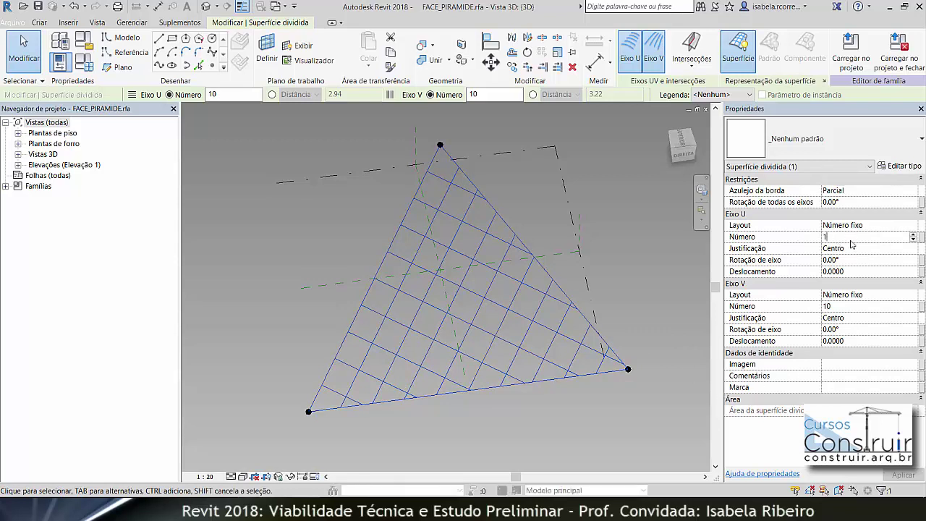
text(7)
click(849, 309)
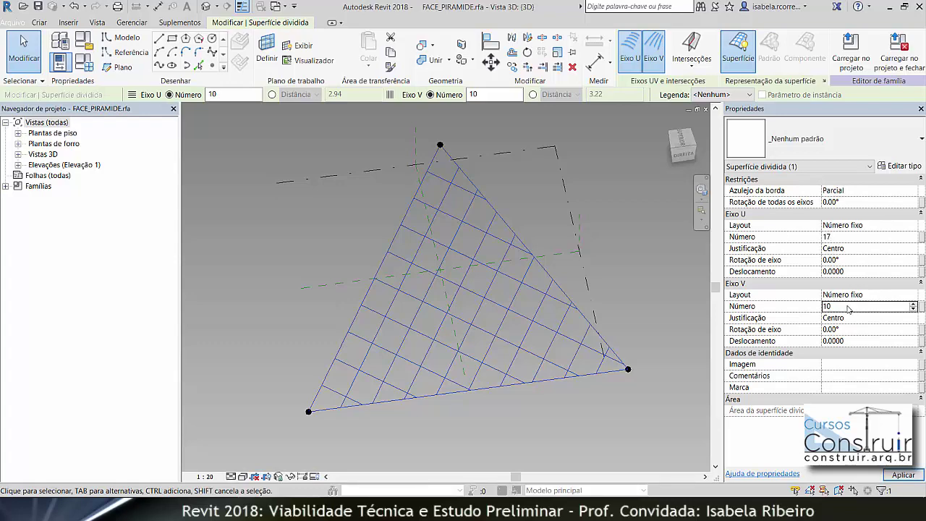
text(17)
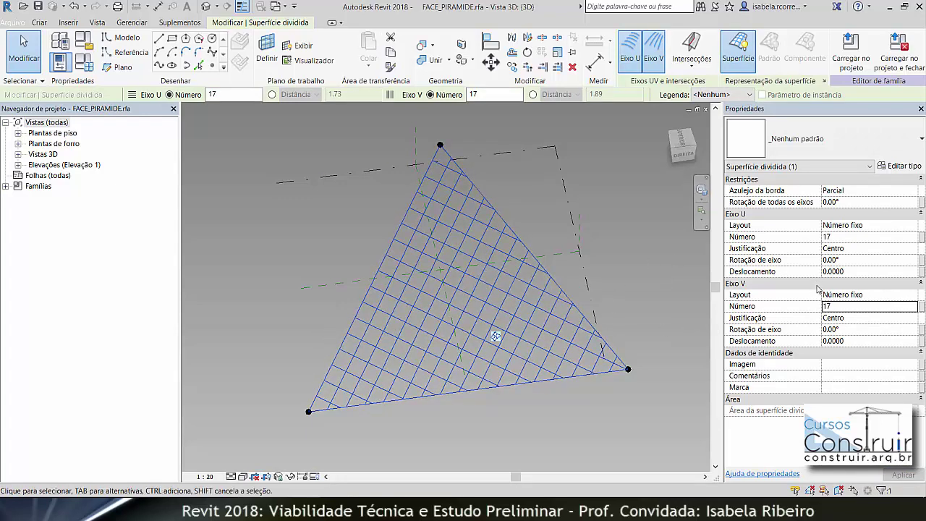
click(865, 265)
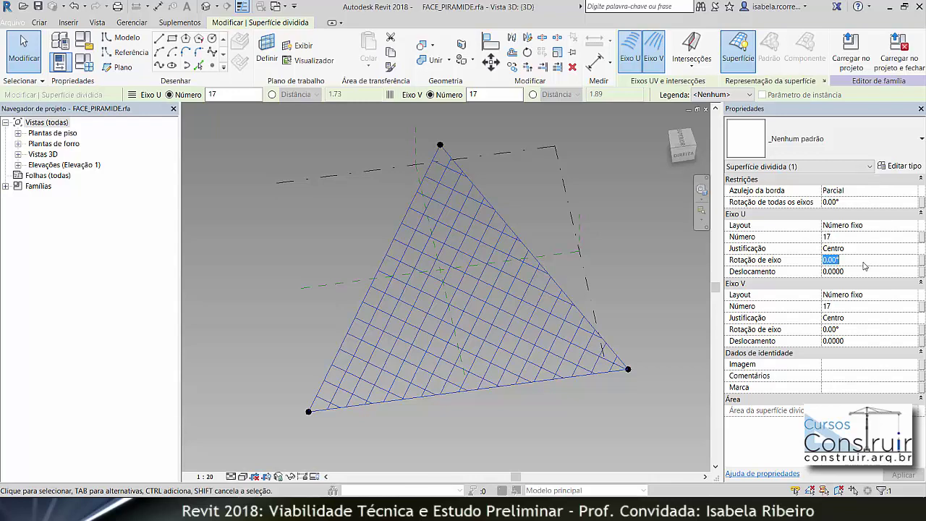
text(35)
click(858, 339)
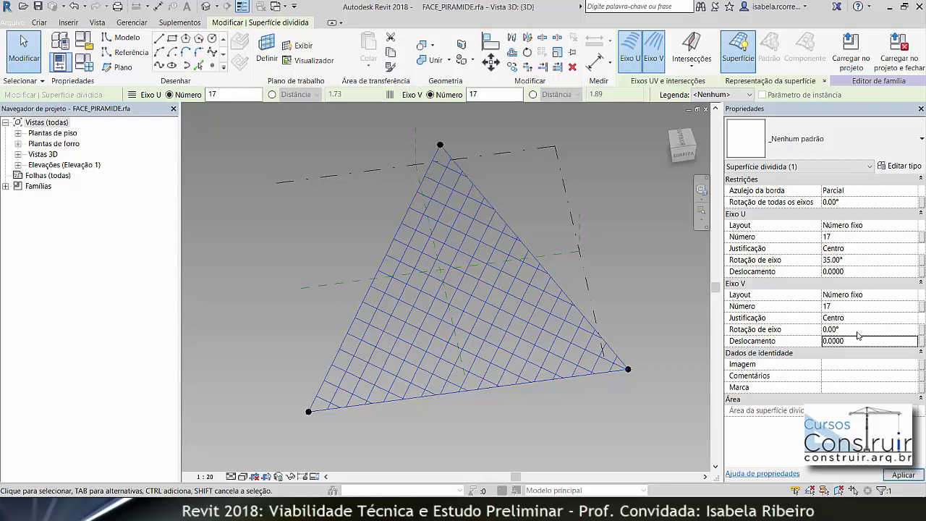
click(860, 329)
text(35)
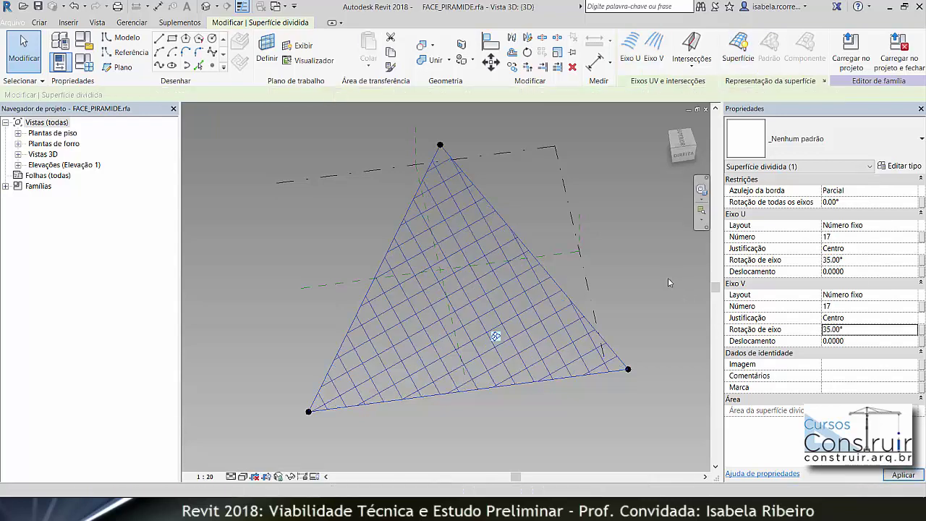
click(684, 154)
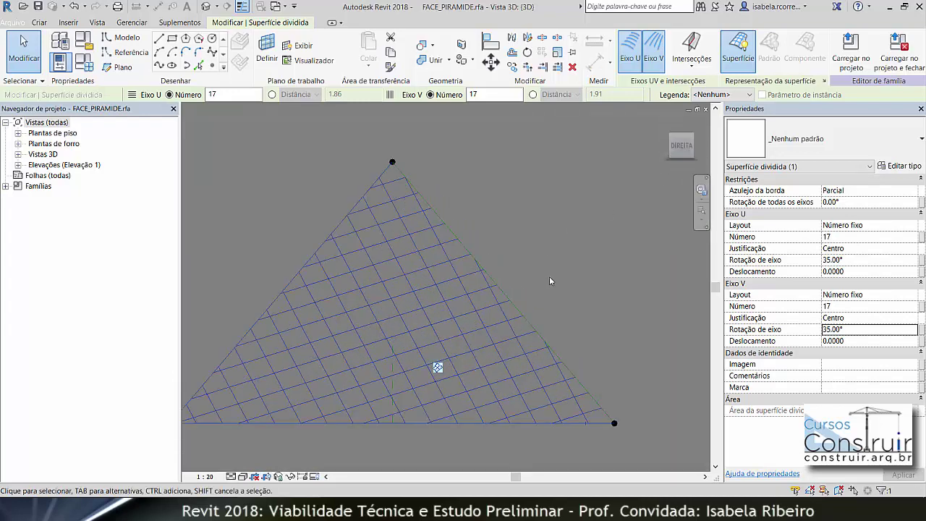
middle_drag(568, 284, 600, 279)
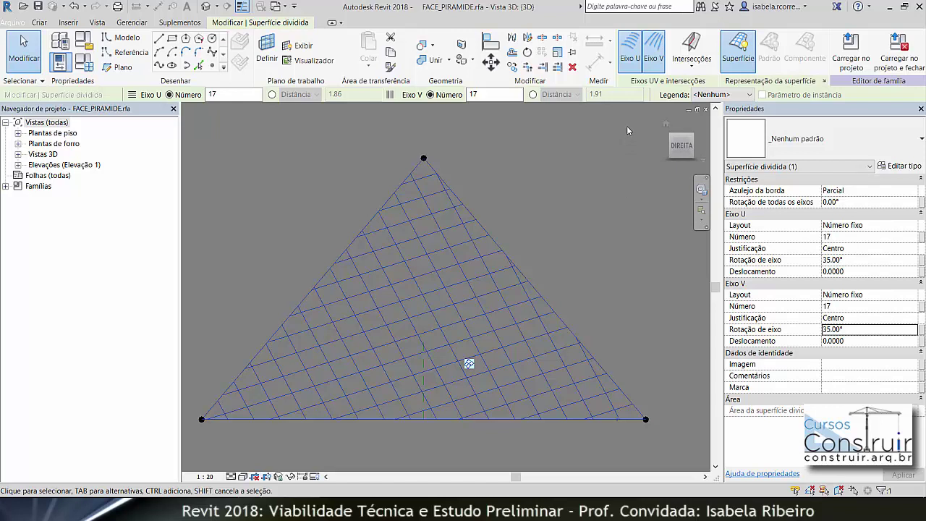
Step: Set both the U and V grid layouts to off, then open the Direita elevation view
click(628, 63)
click(653, 63)
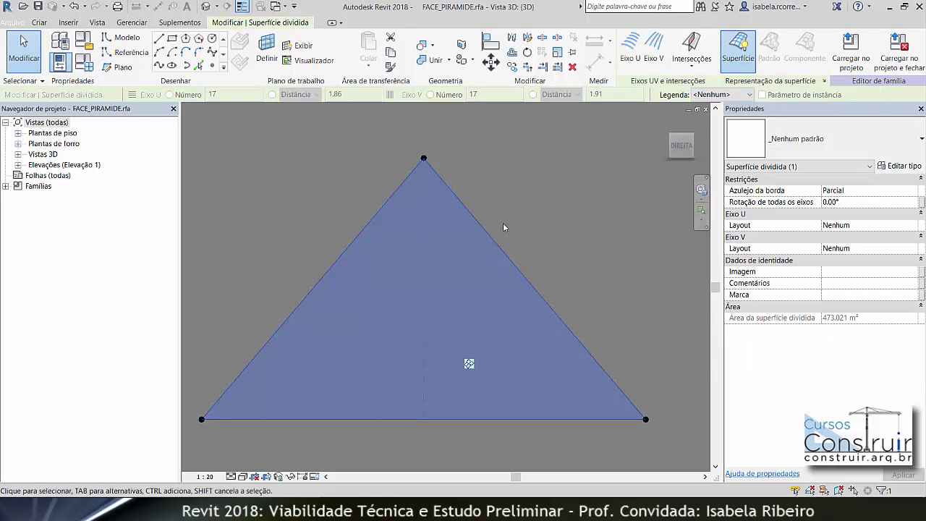
click(17, 165)
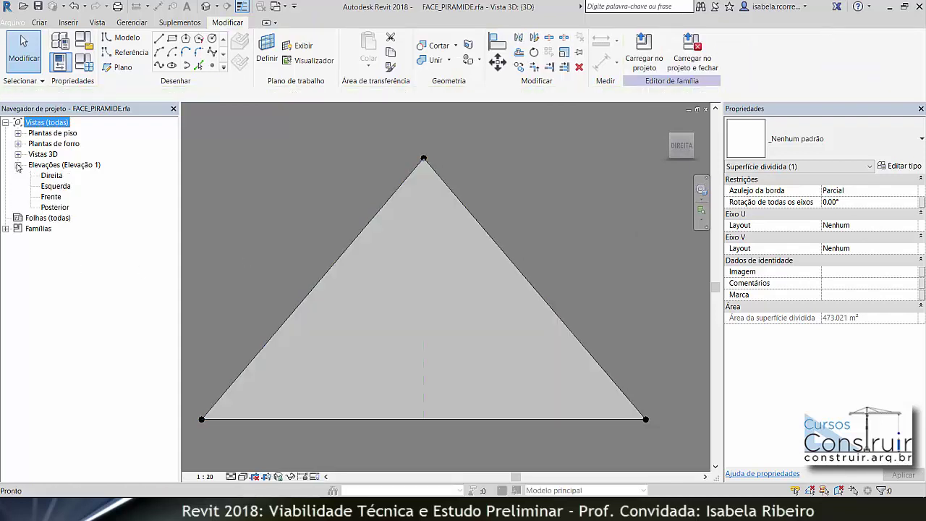
double_click(52, 175)
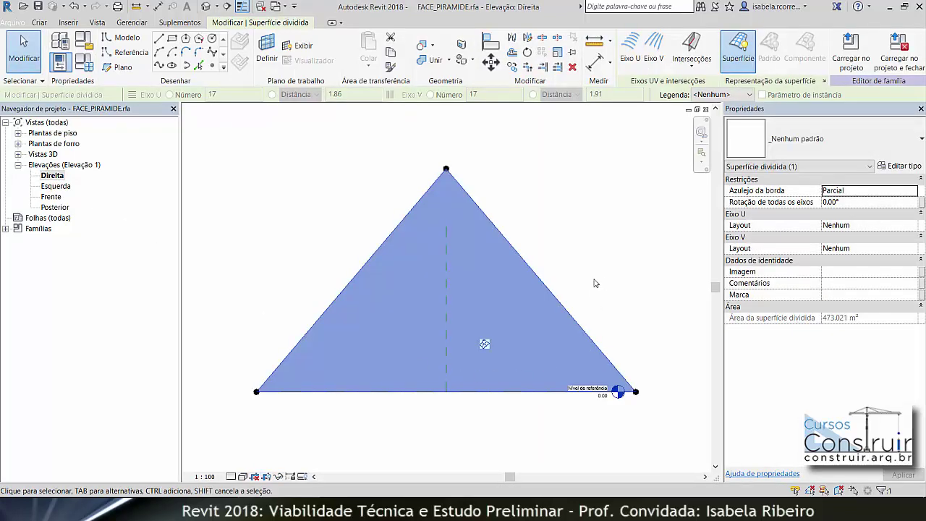
scroll(528, 277, up, 1)
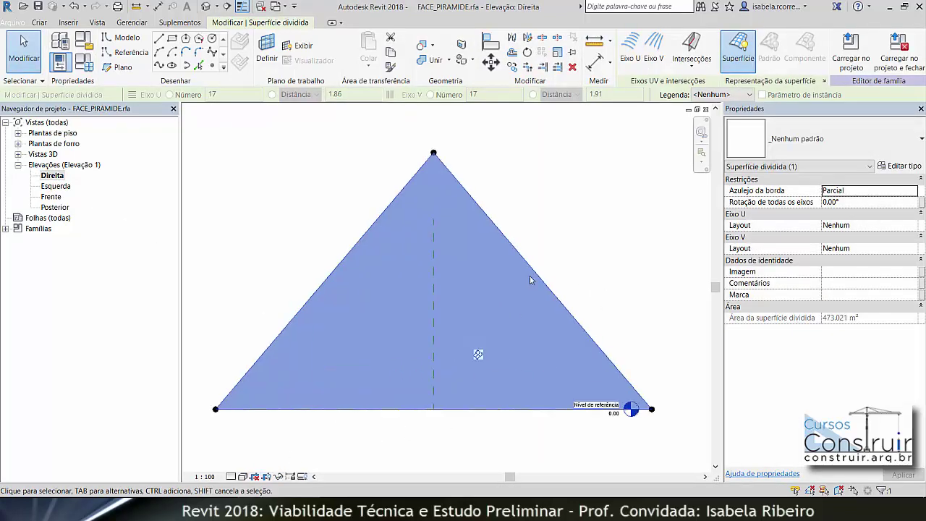
click(584, 261)
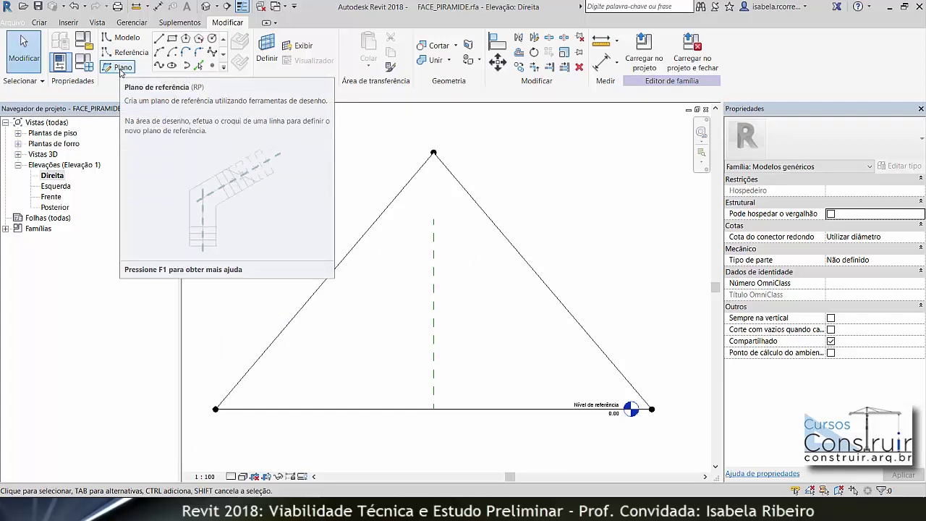
Step: Start Reference Plane in Pick Lines mode with offset 1.4822, saving when reminded
click(121, 67)
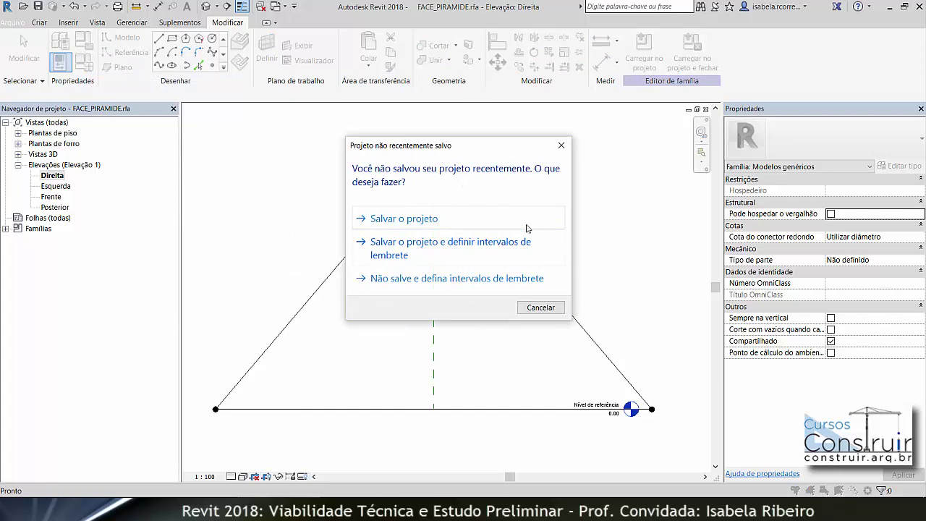
click(523, 218)
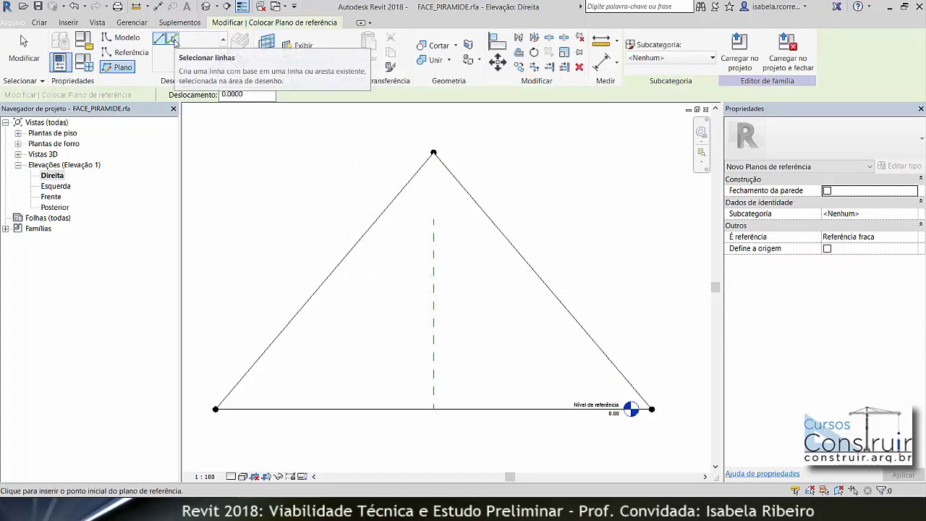
click(174, 40)
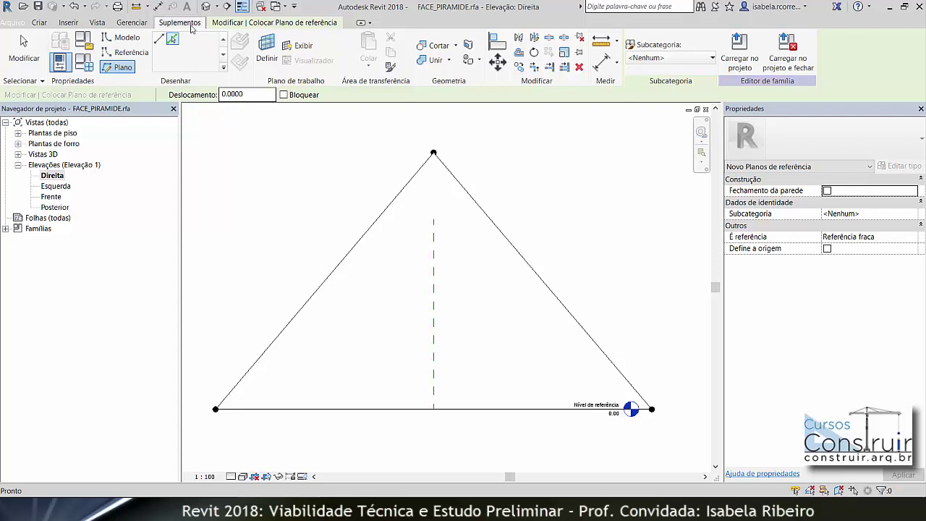
drag(243, 94, 178, 101)
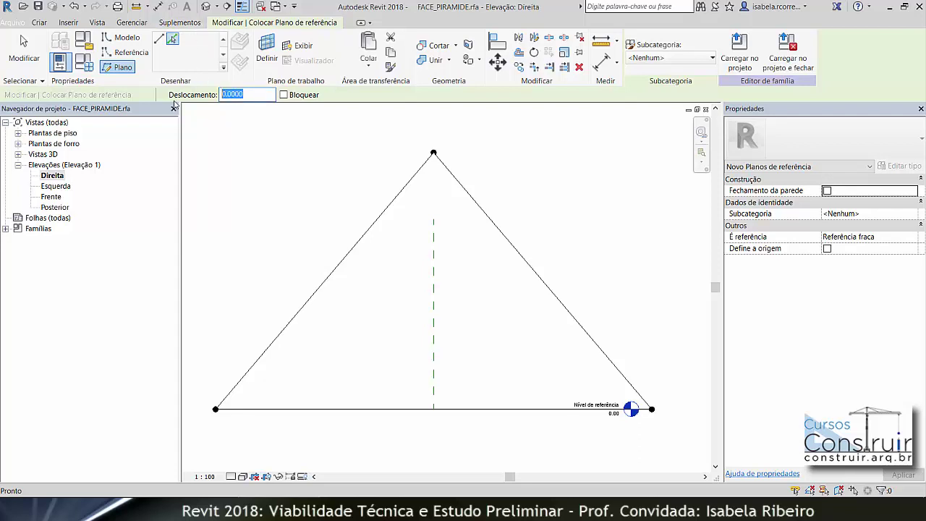
text(1)
text(.4822)
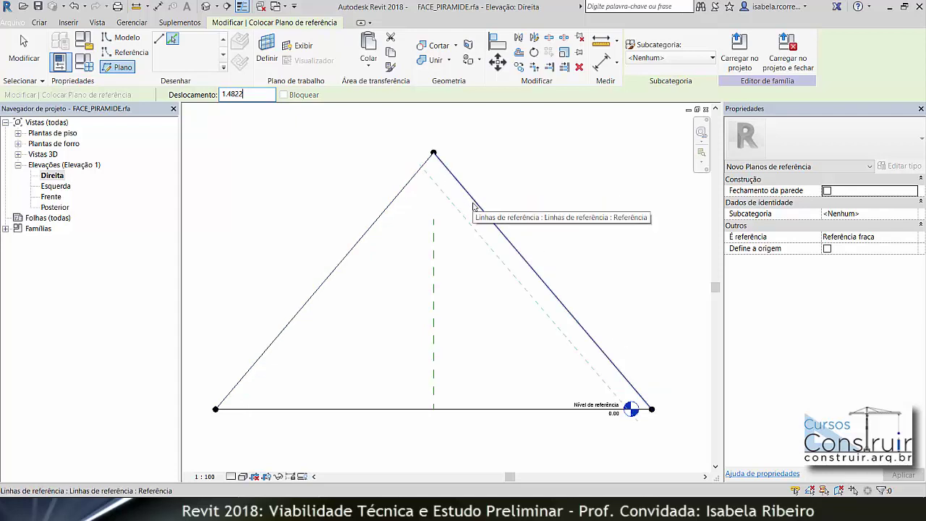
Step: Place eleven parallel diagonal reference planes from the right pyramid edge past the left edge
click(473, 207)
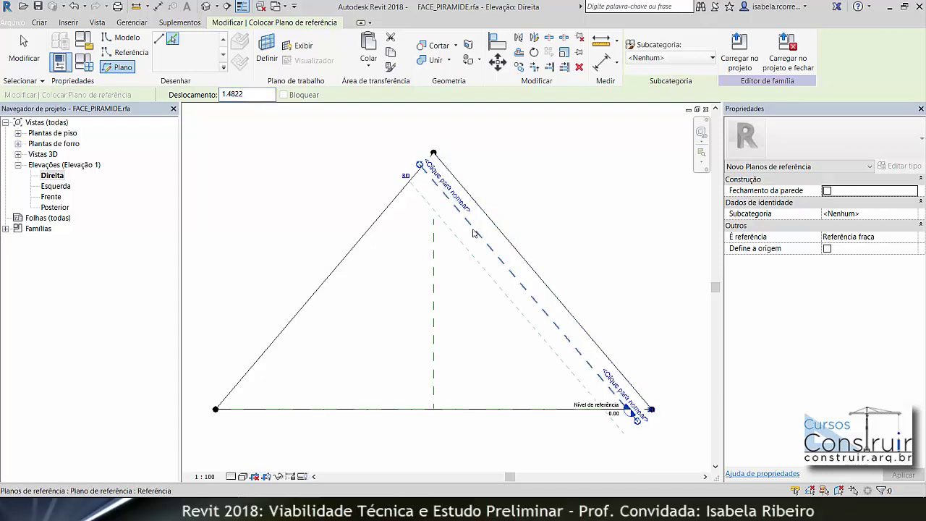
click(474, 233)
click(463, 250)
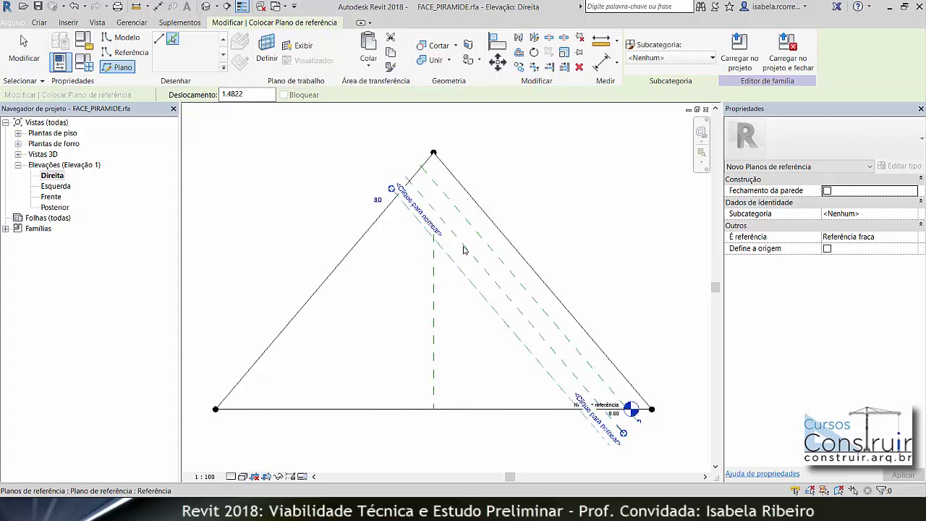
click(449, 265)
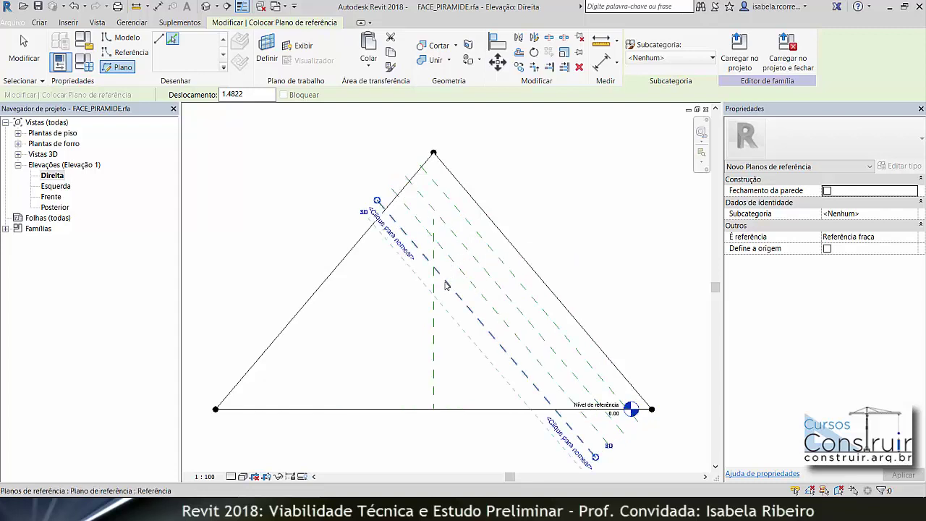
click(404, 298)
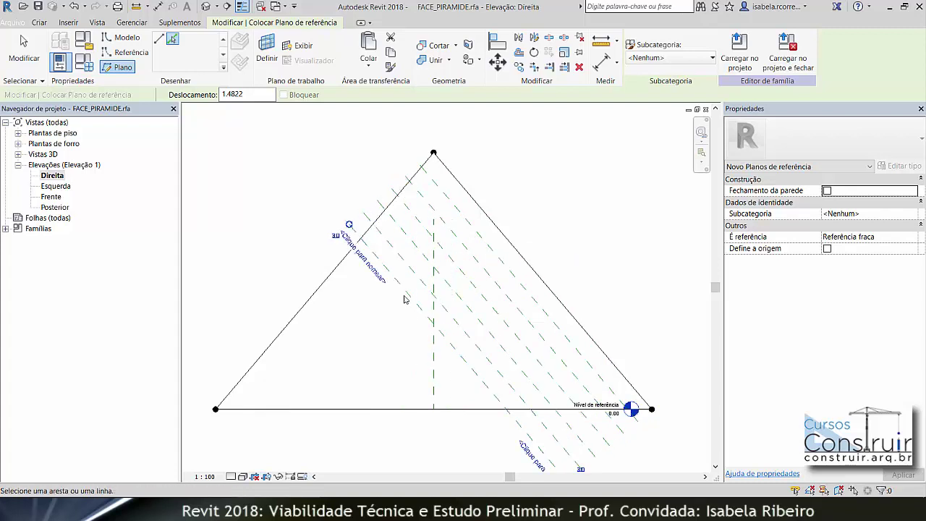
click(393, 307)
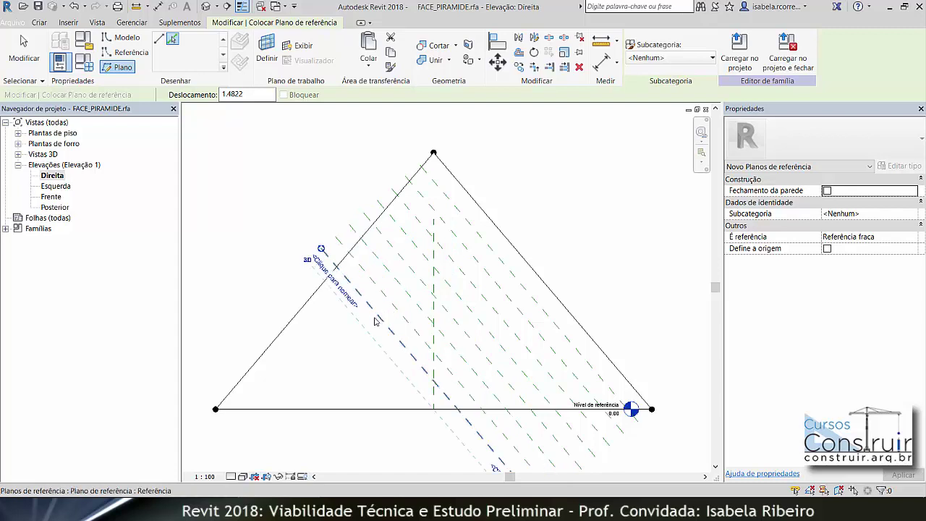
click(369, 323)
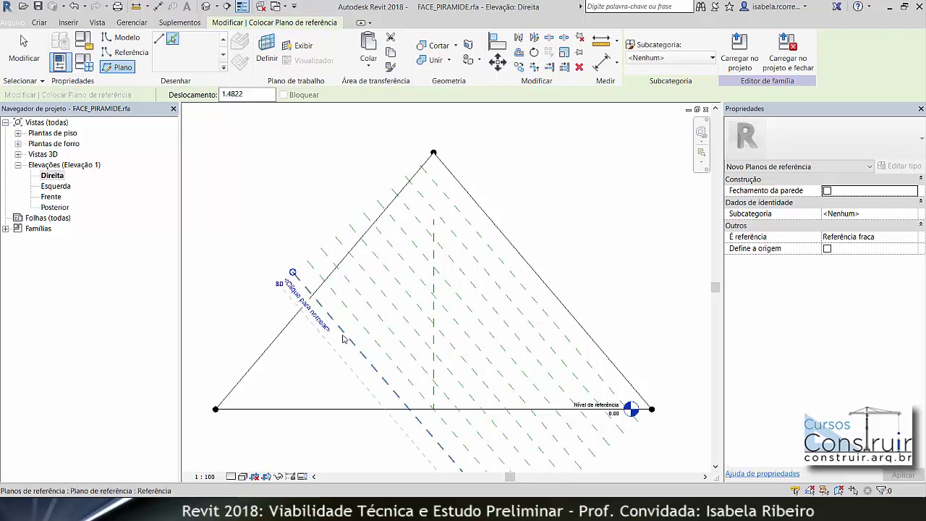
click(344, 340)
click(319, 364)
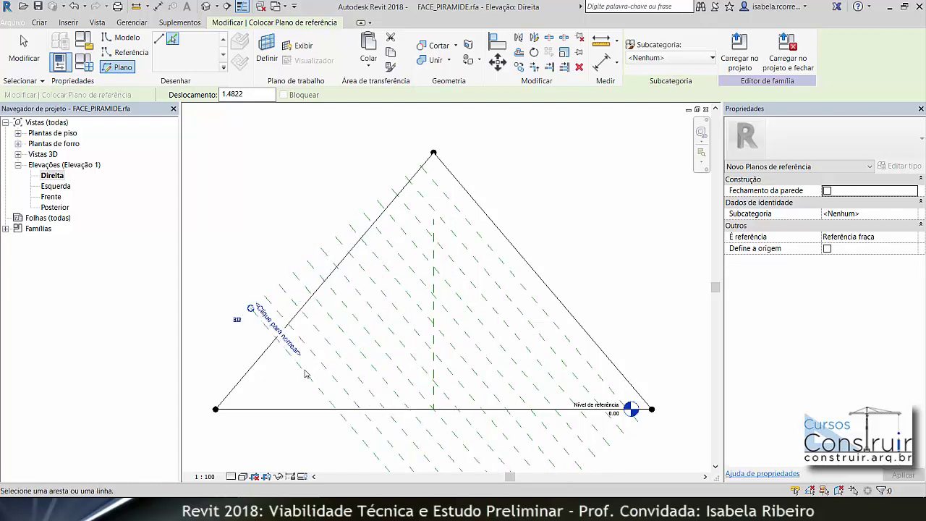
click(292, 383)
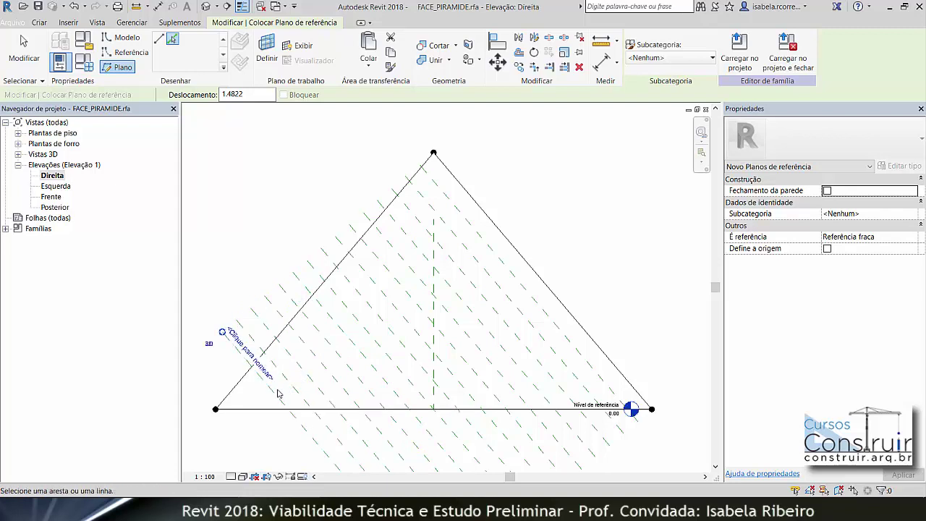
click(269, 398)
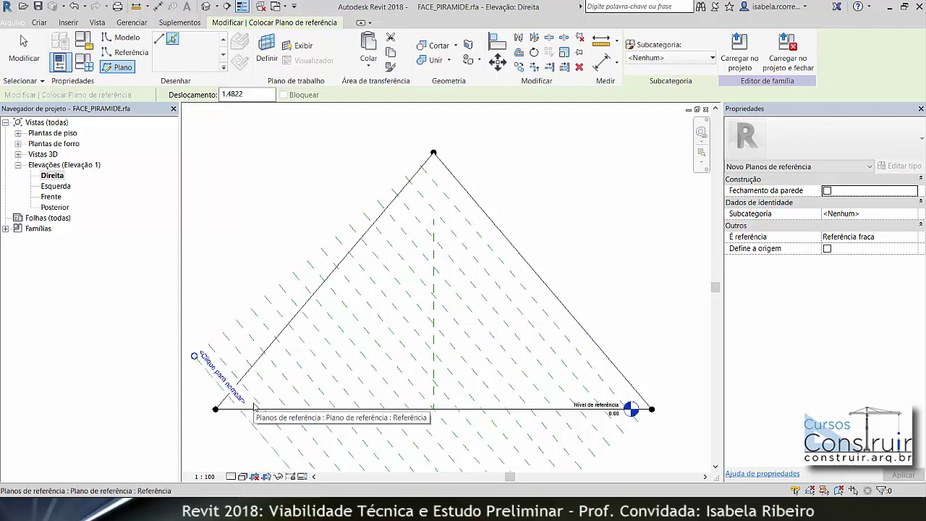
Step: Recentre the triangle in the elevation and finish placing reference planes
scroll(495, 360, down, 1)
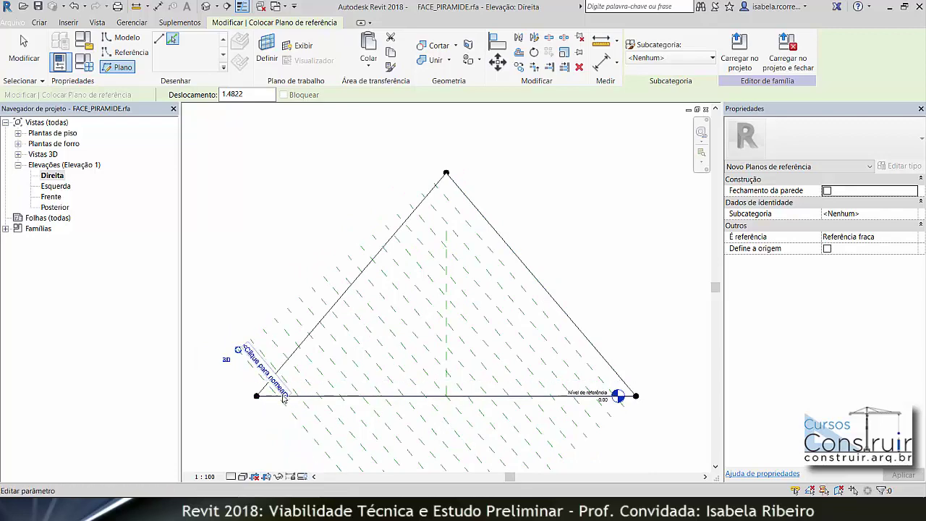
scroll(398, 394, up, 1)
scroll(434, 340, down, 2)
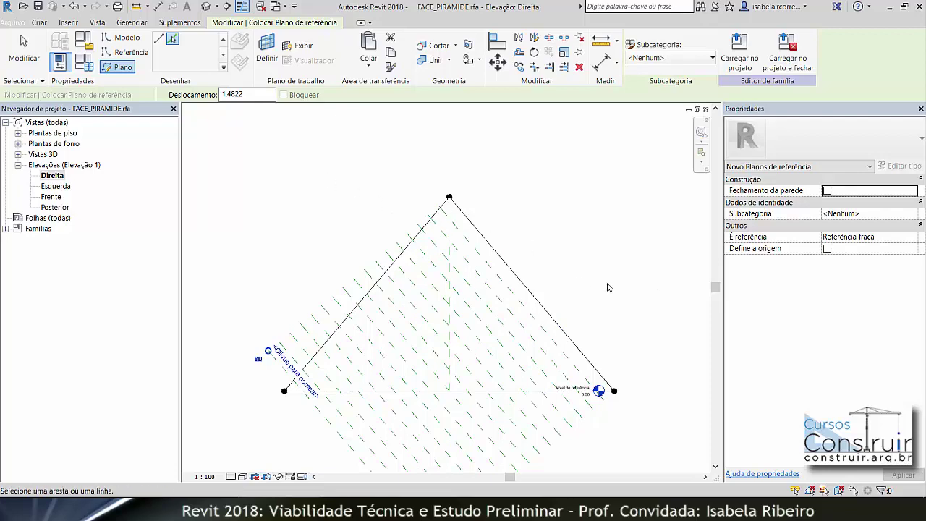
click(630, 306)
scroll(630, 374, up, 2)
scroll(626, 380, up, 1)
middle_drag(653, 347, 671, 297)
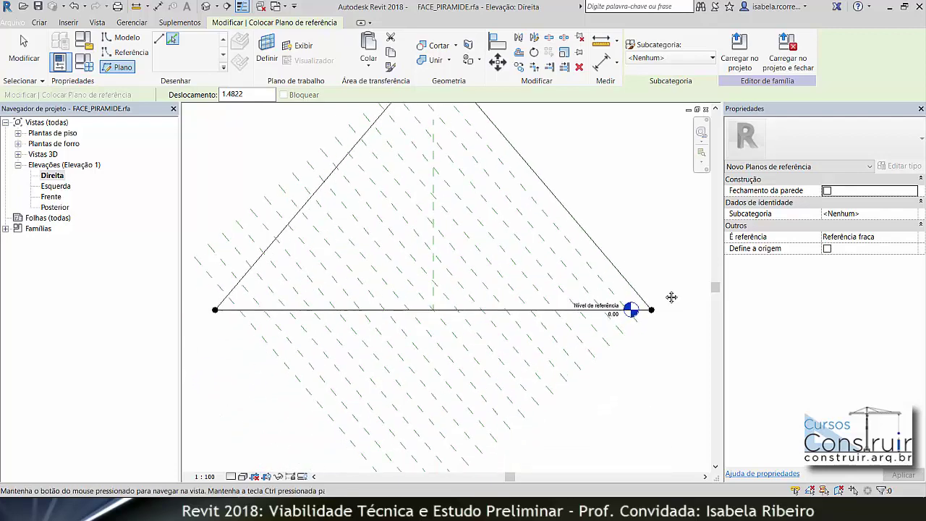
scroll(667, 301, up, 1)
scroll(661, 337, down, 2)
scroll(653, 360, down, 1)
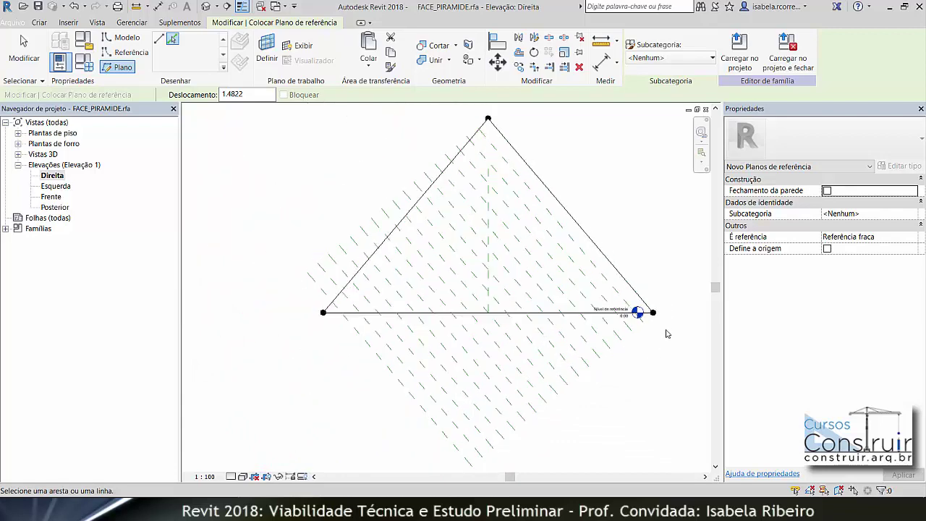
key(Escape)
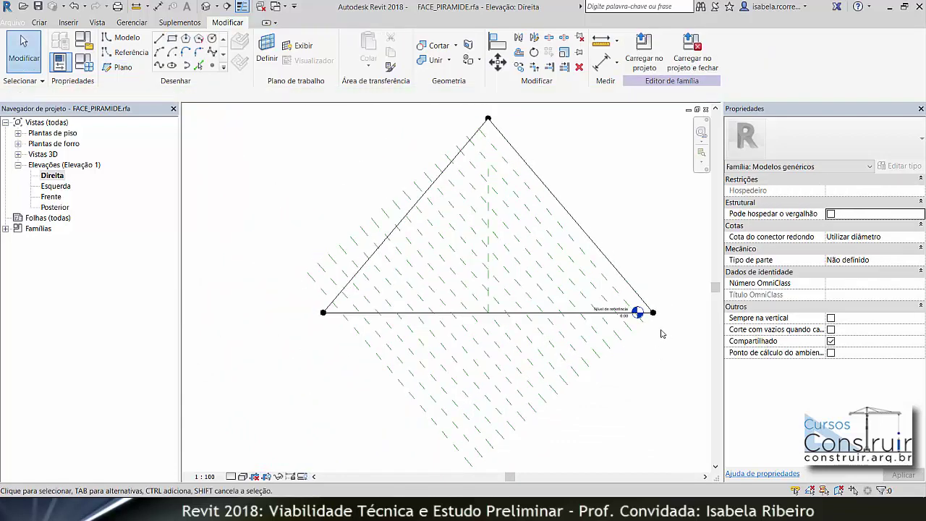
Step: Select all diagonal reference planes and mirror copies of them across the vertical centre plane
drag(661, 330, 381, 437)
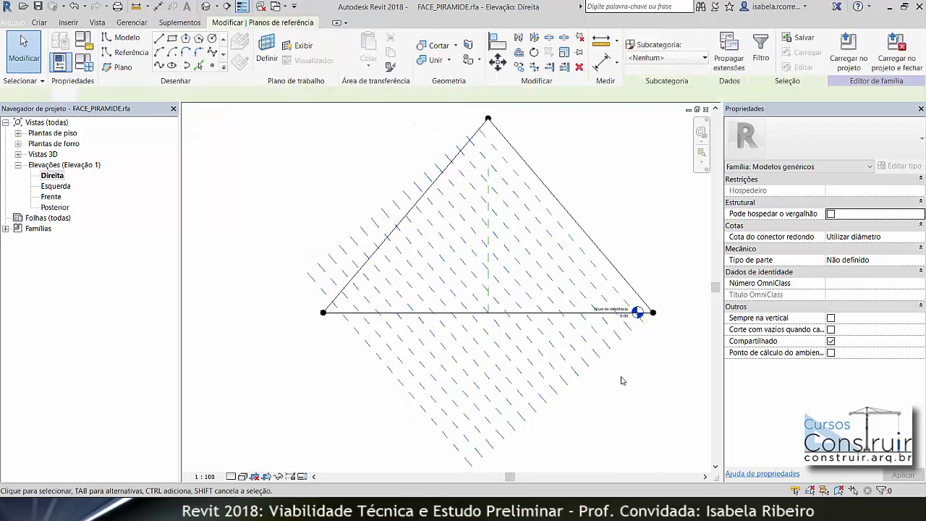
scroll(636, 335, up, 3)
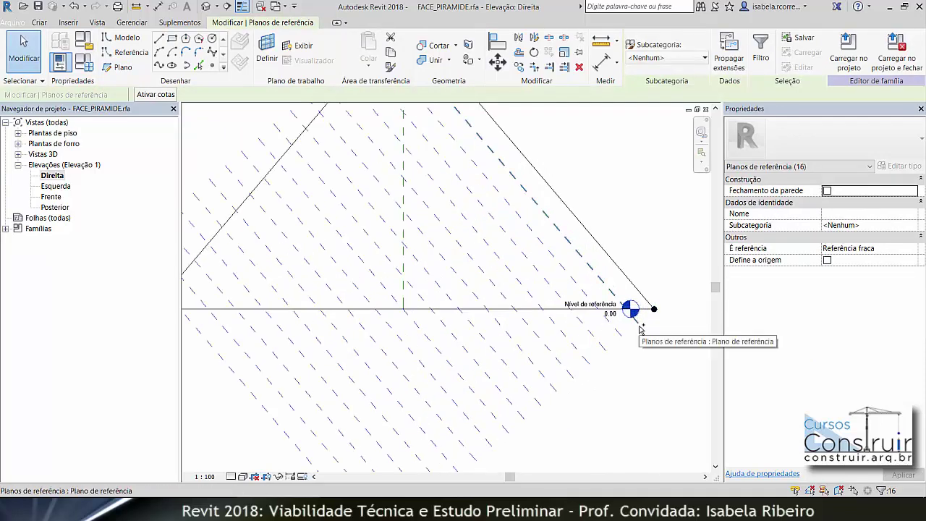
ctrl+click(636, 335)
scroll(640, 344, down, 2)
scroll(641, 350, down, 1)
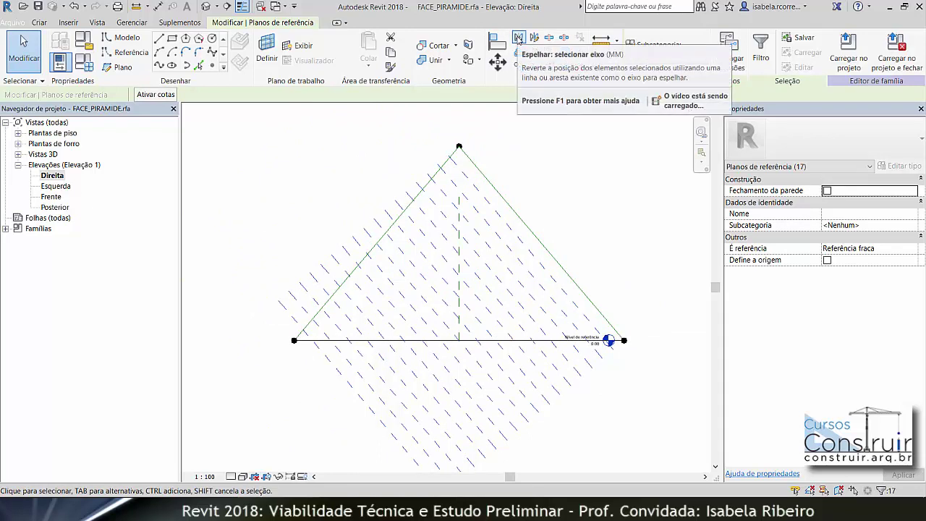
click(518, 38)
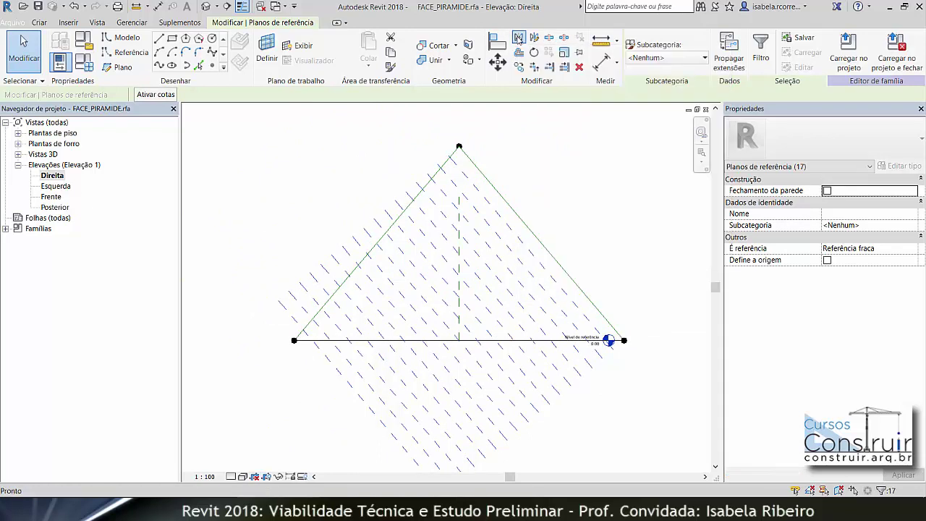
click(458, 229)
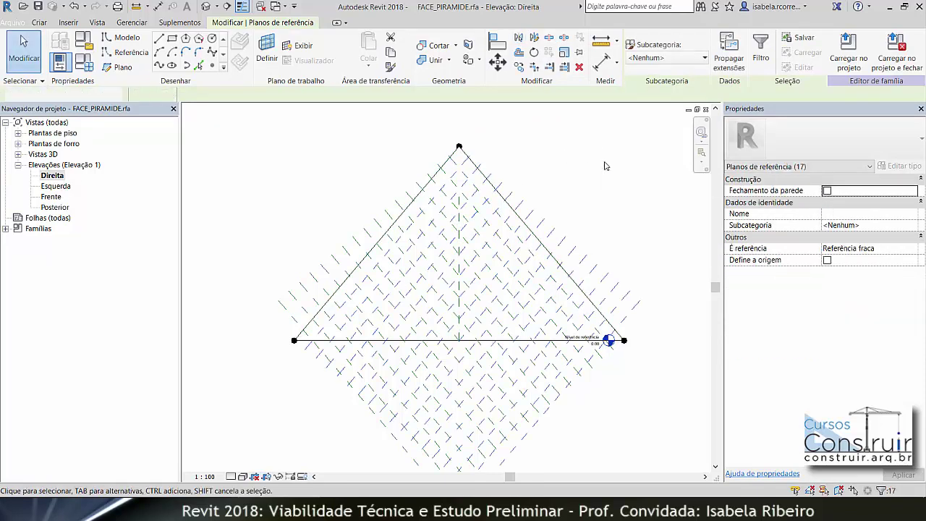
click(605, 166)
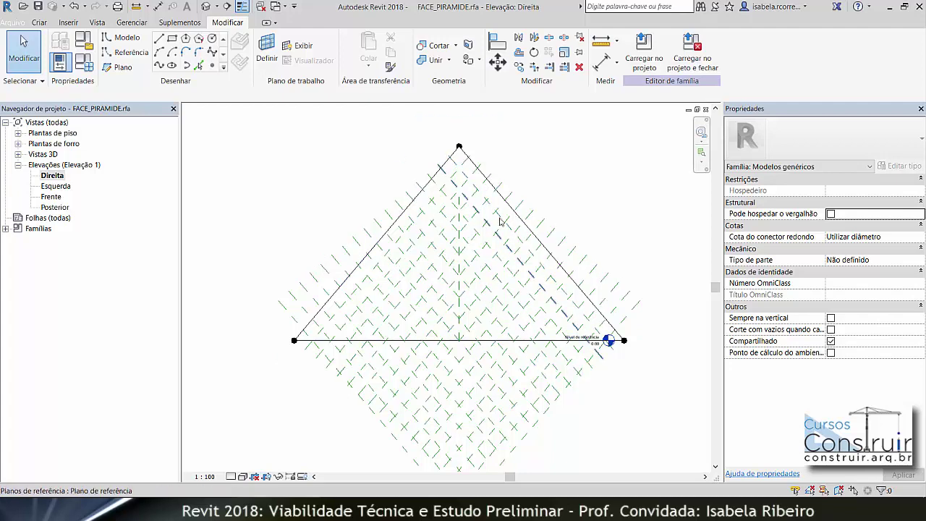
Step: Tab-cycle under the pointer until the triangle's divided surface highlights, then select it
scroll(444, 347, up, 2)
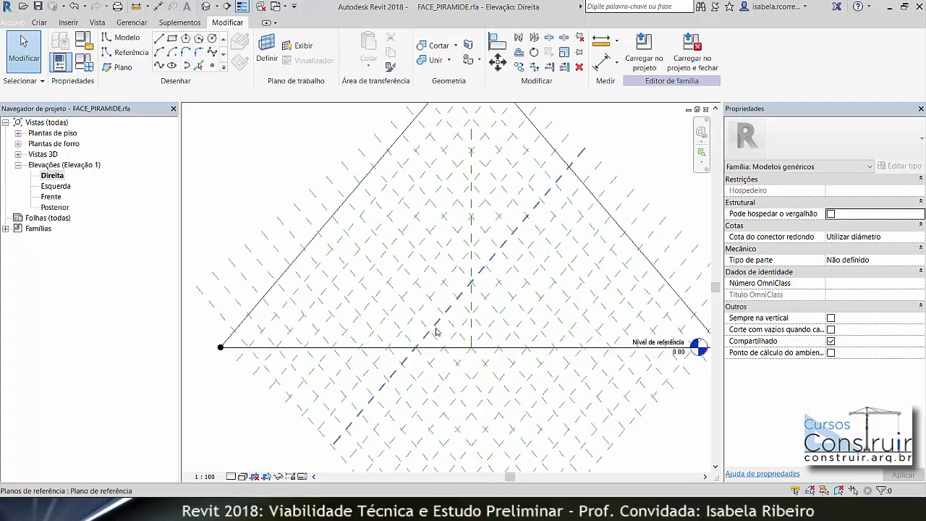
scroll(444, 351, up, 2)
scroll(444, 351, up, 2)
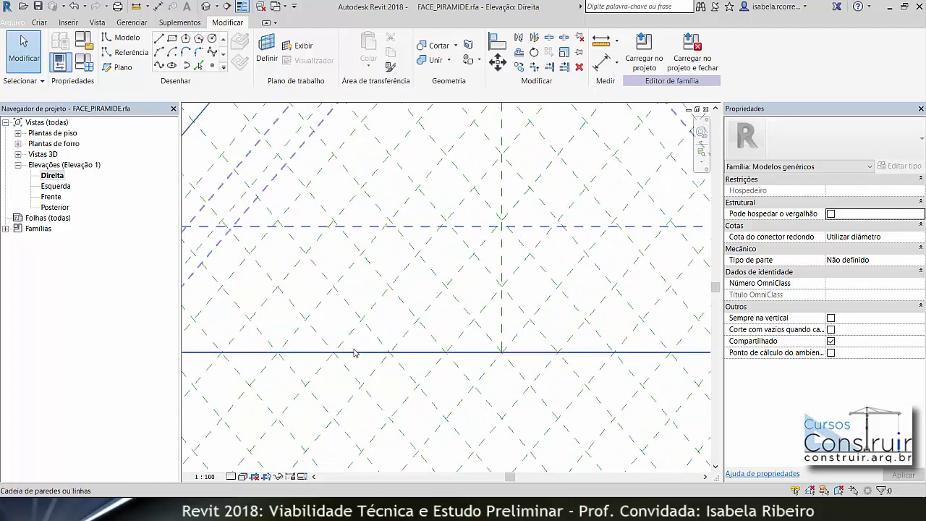
scroll(388, 352, down, 2)
scroll(388, 353, down, 2)
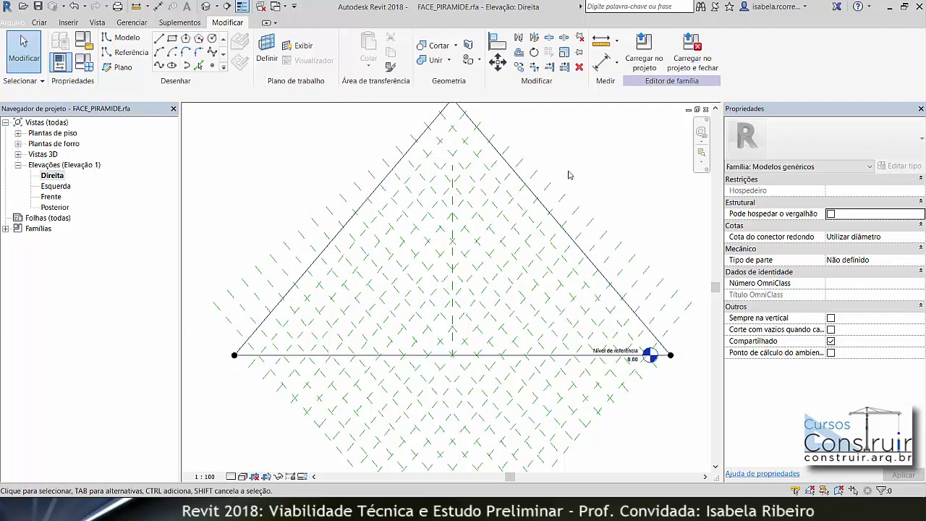
scroll(568, 174, down, 1)
middle_drag(583, 180, 560, 211)
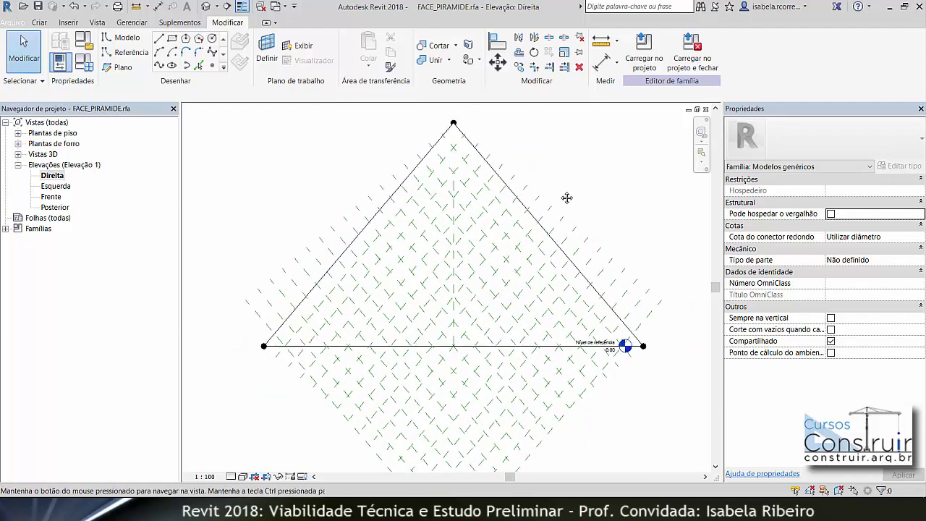
key(Tab)
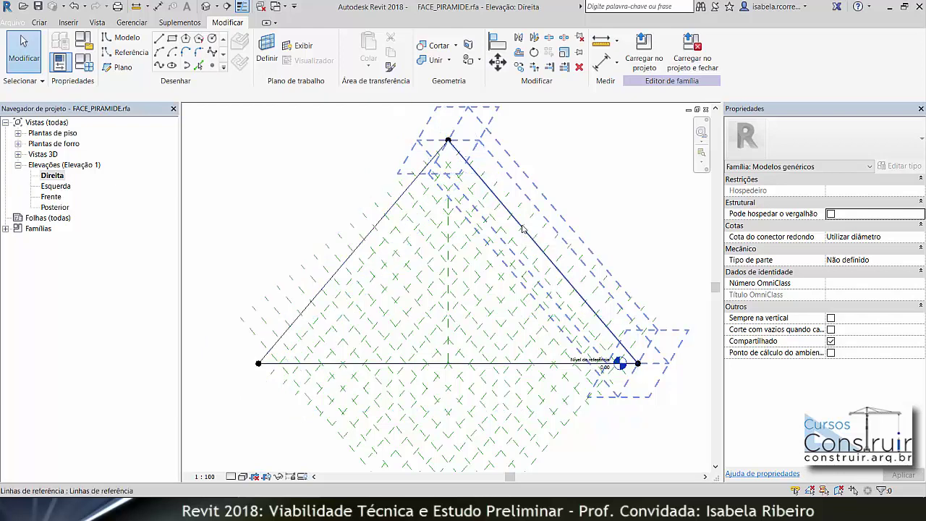
key(Tab)
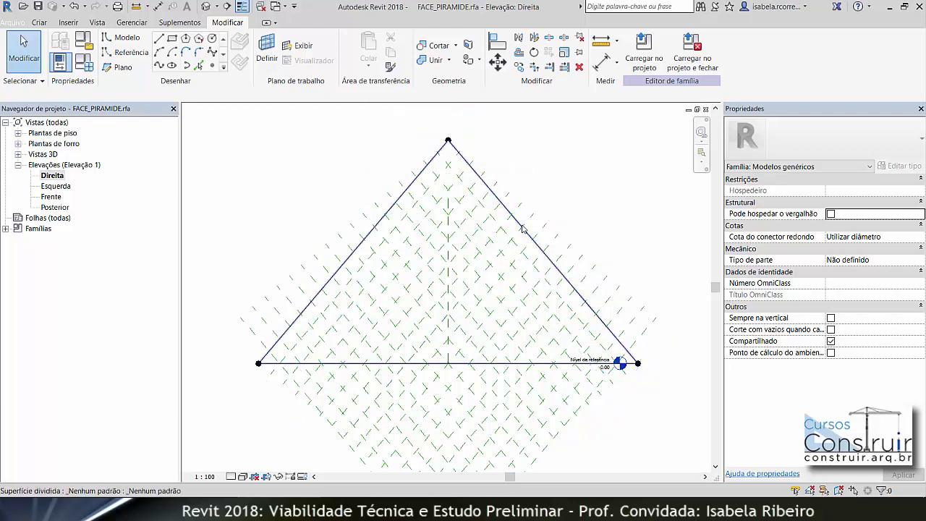
click(523, 228)
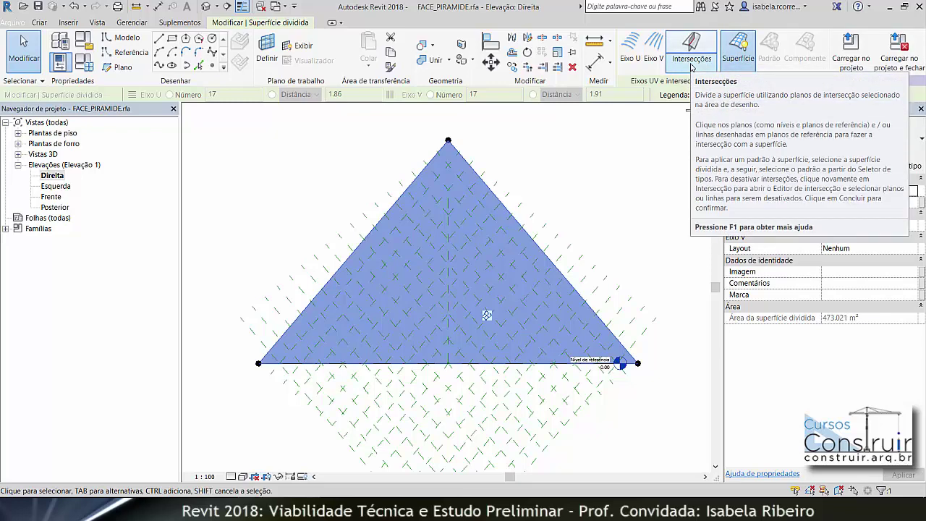
Step: Pick all crossing reference planes as intersections, excluding the right, left and base edge lines
click(691, 67)
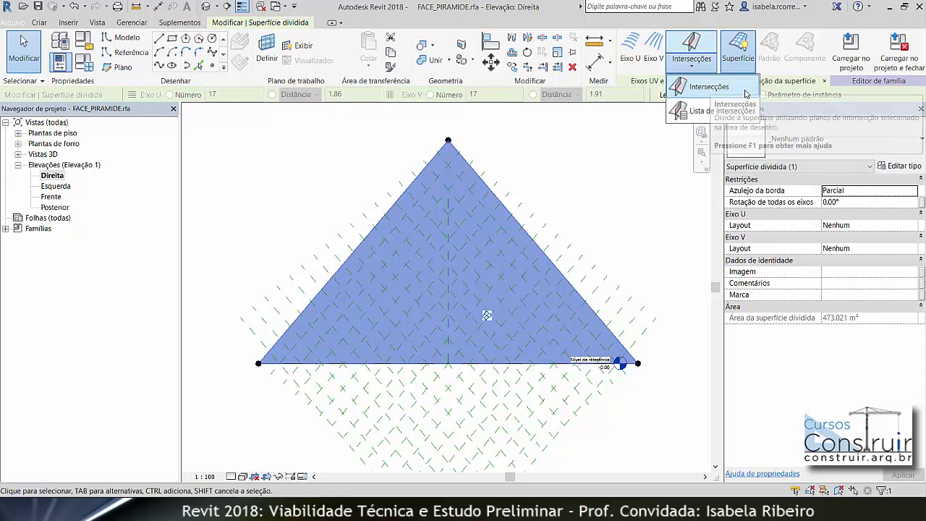
click(746, 94)
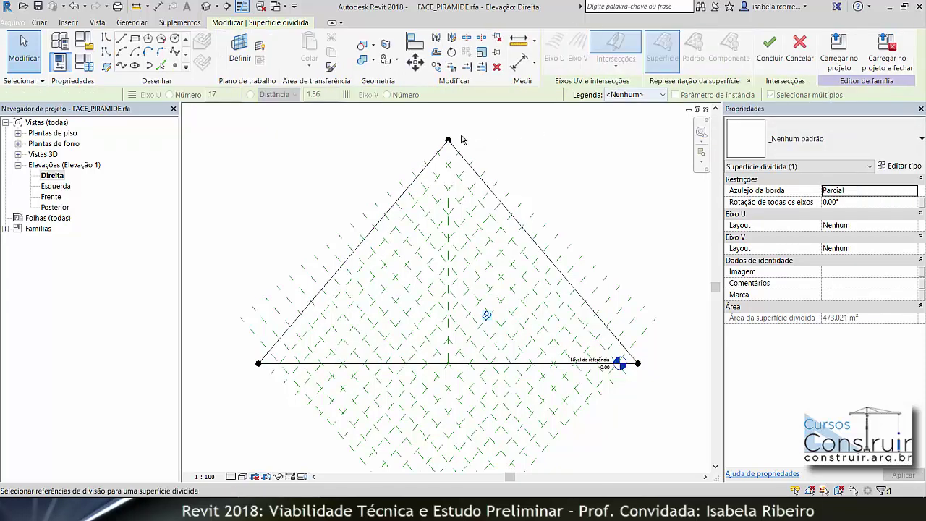
scroll(484, 141, down, 1)
scroll(488, 141, down, 1)
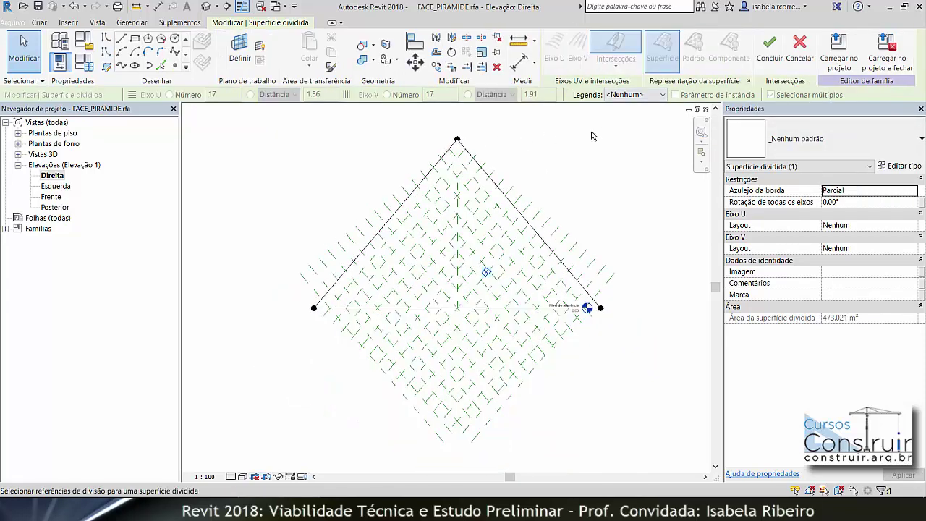
mouse_move(265, 115)
mouse_down()
mouse_move(671, 445)
mouse_move(671, 456)
mouse_up()
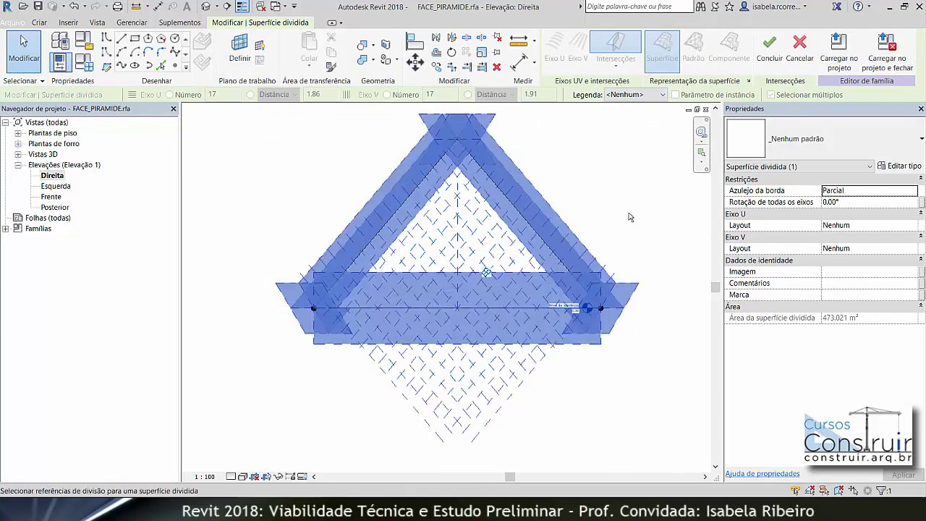
middle_drag(639, 221, 634, 252)
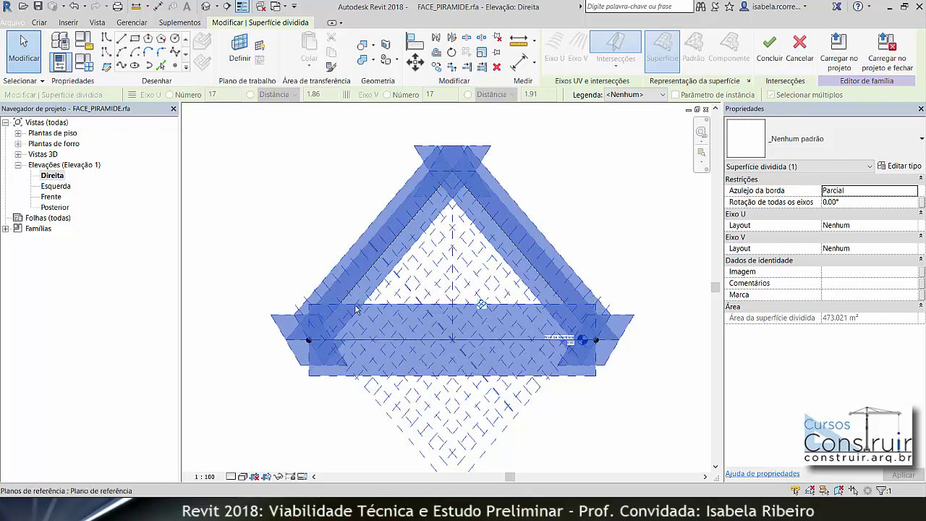
click(553, 292)
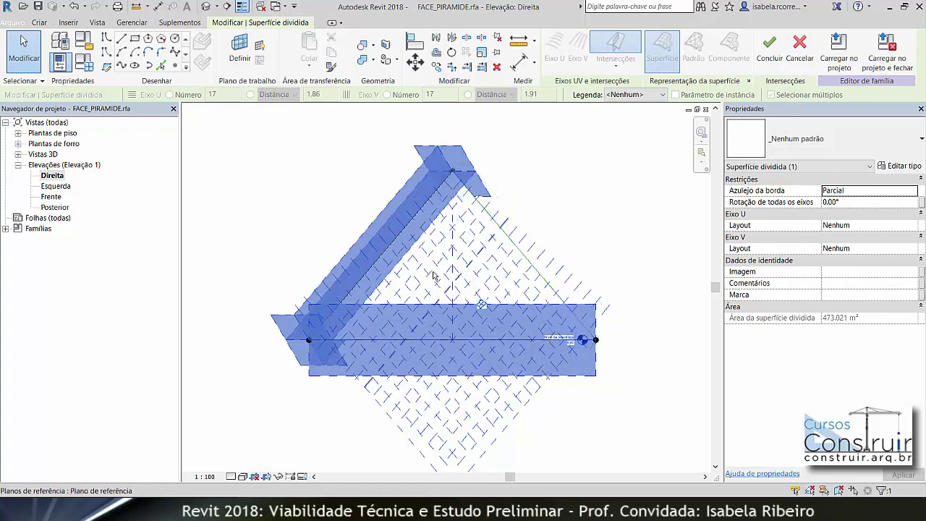
click(395, 246)
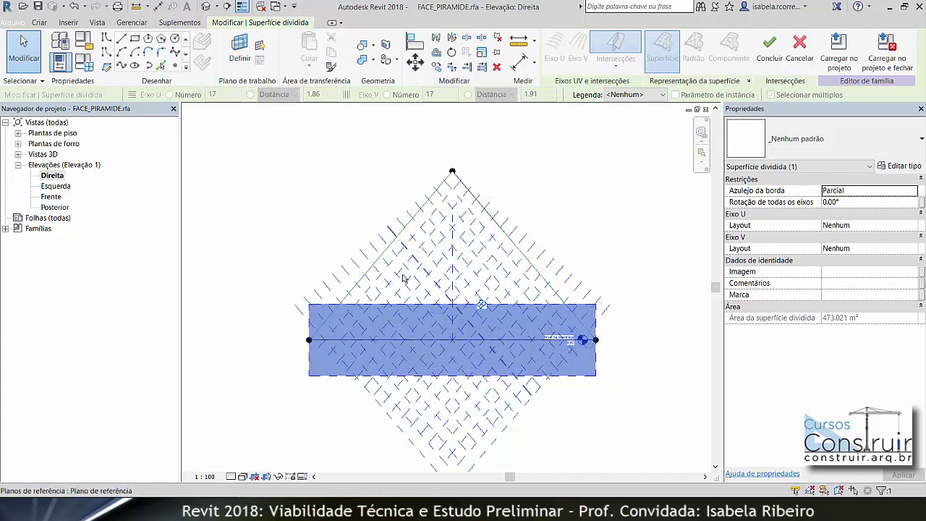
click(436, 343)
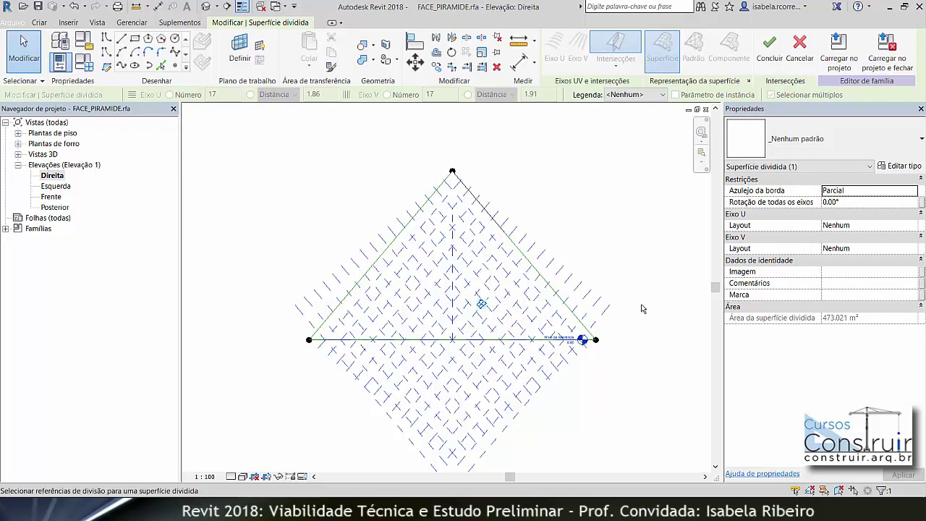
Step: Confirm the intersection references, dismiss the unusable-reference warning, and deselect the surface
click(762, 55)
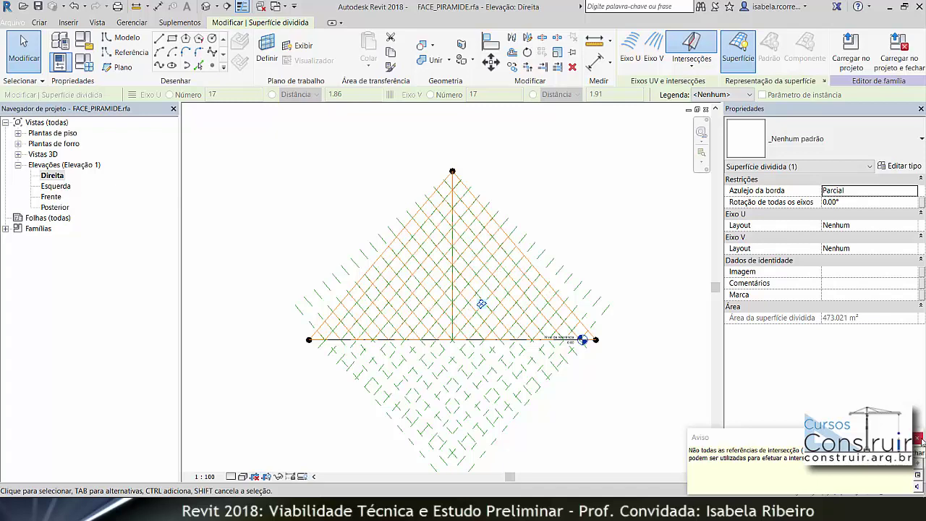
click(918, 438)
click(683, 386)
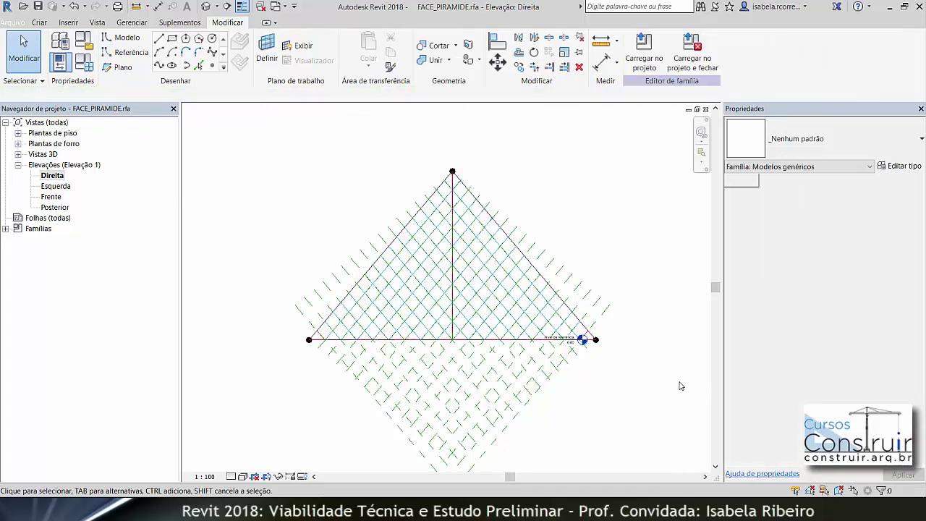
click(206, 5)
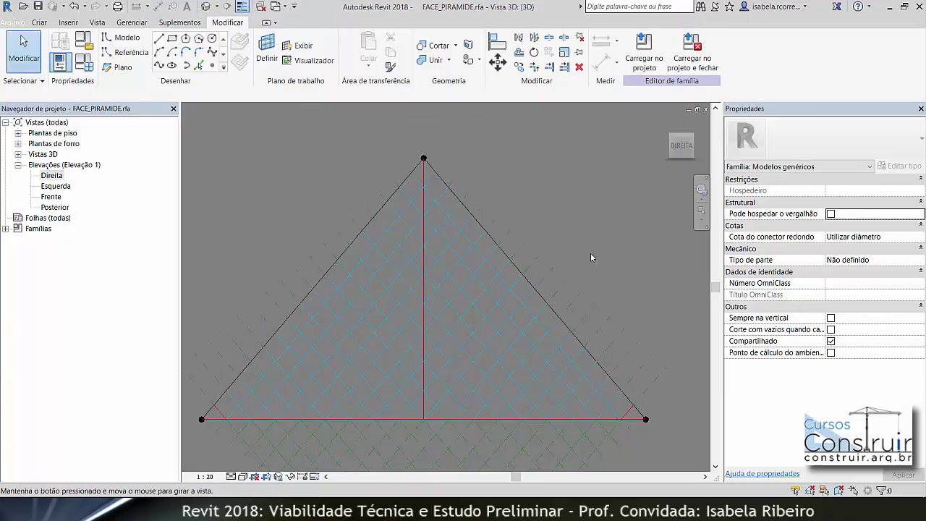
Step: Orbit the 3D view to a frontal angle on the diamond-divided triangular face
mouse_move(590, 253)
shift+middle_down()
mouse_move(665, 312)
mouse_move(536, 305)
mouse_move(470, 319)
shift+middle_up()
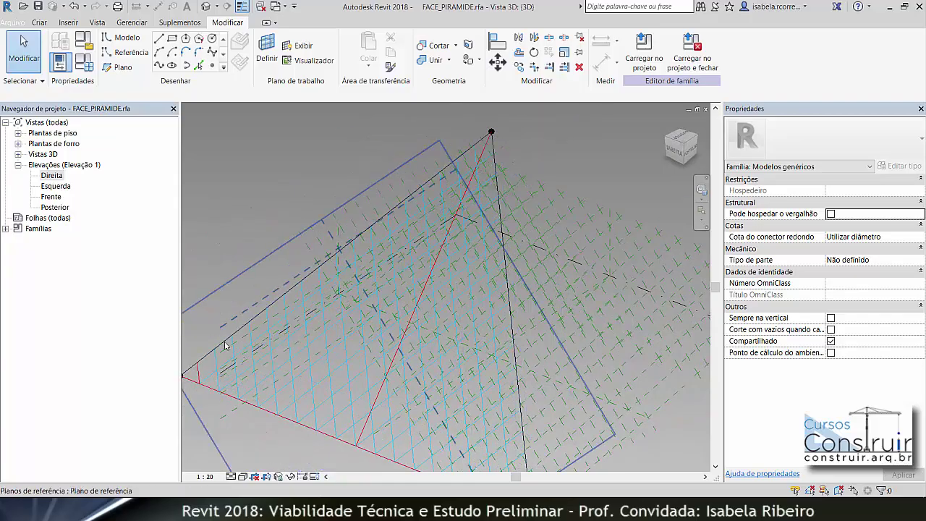
click(216, 371)
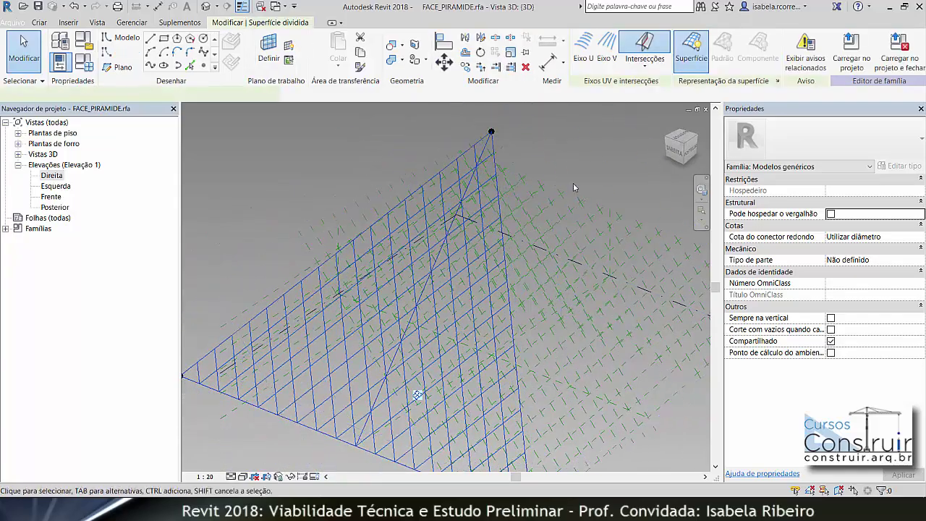
mouse_move(587, 182)
shift+middle_down()
mouse_move(651, 164)
mouse_move(706, 204)
shift+middle_up()
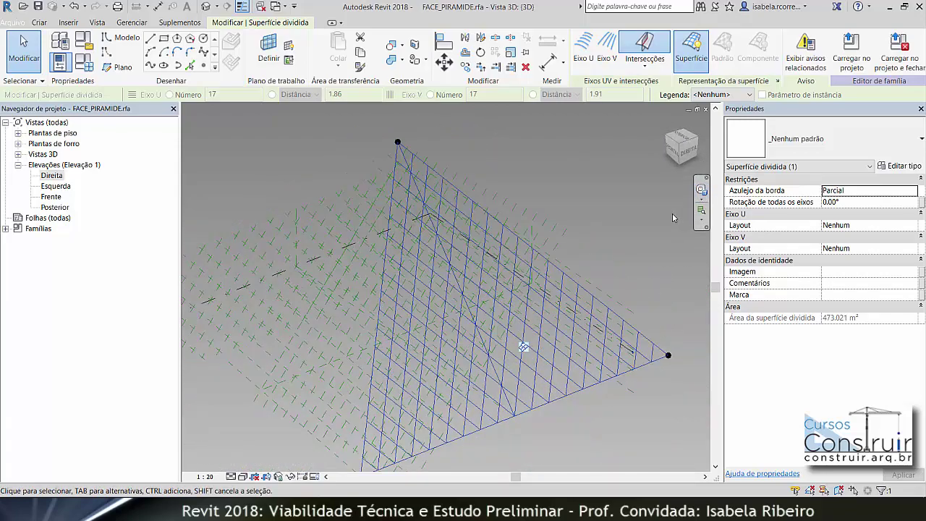
shift+middle_drag(671, 212, 658, 194)
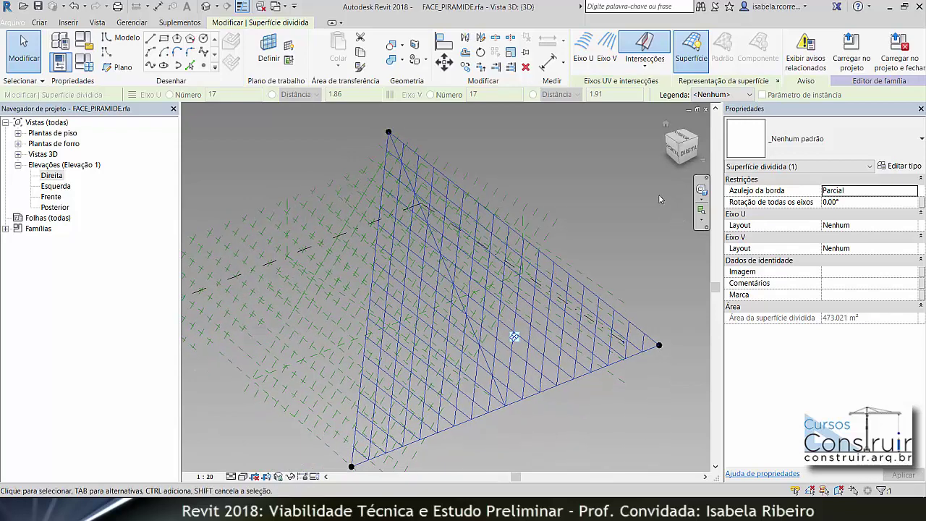